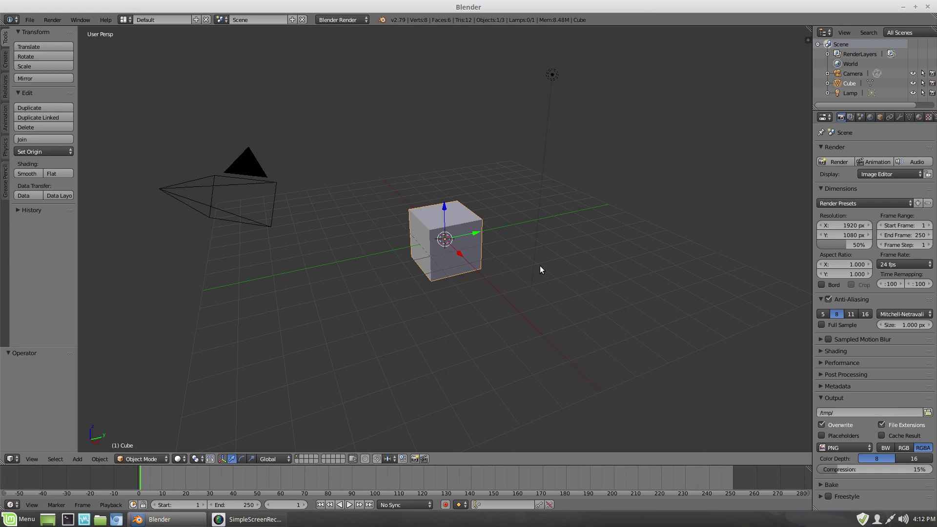
Delete the default cube and import the SVG file ChainLink.svg from the Chain folder.
key(x)
click(540, 267)
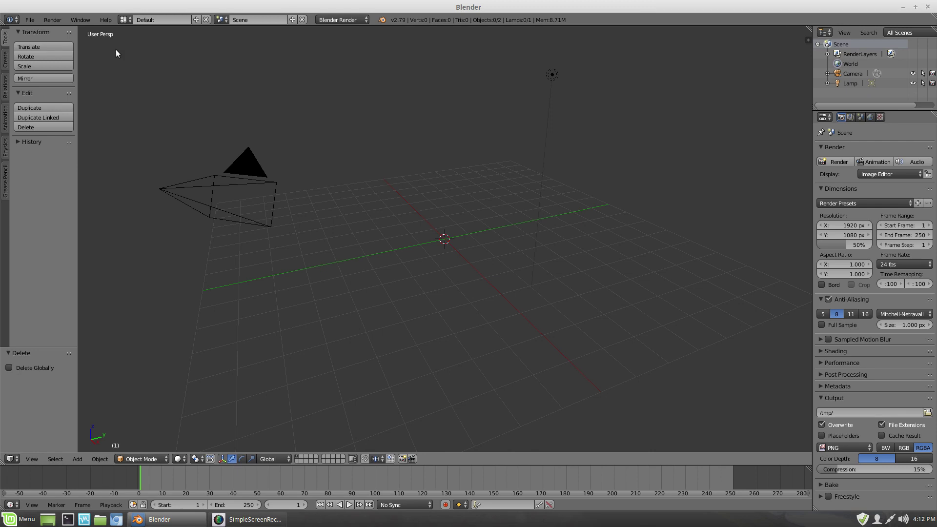
click(32, 20)
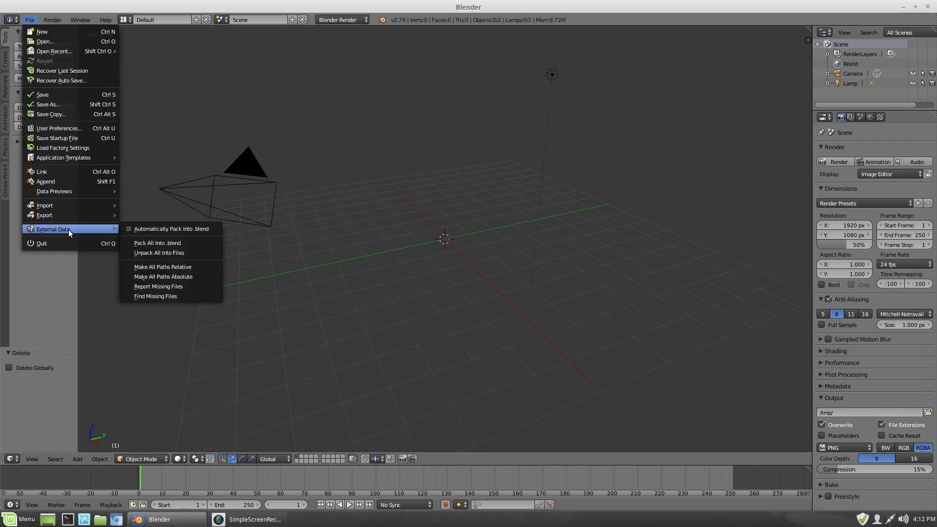
mouse_move(65, 209)
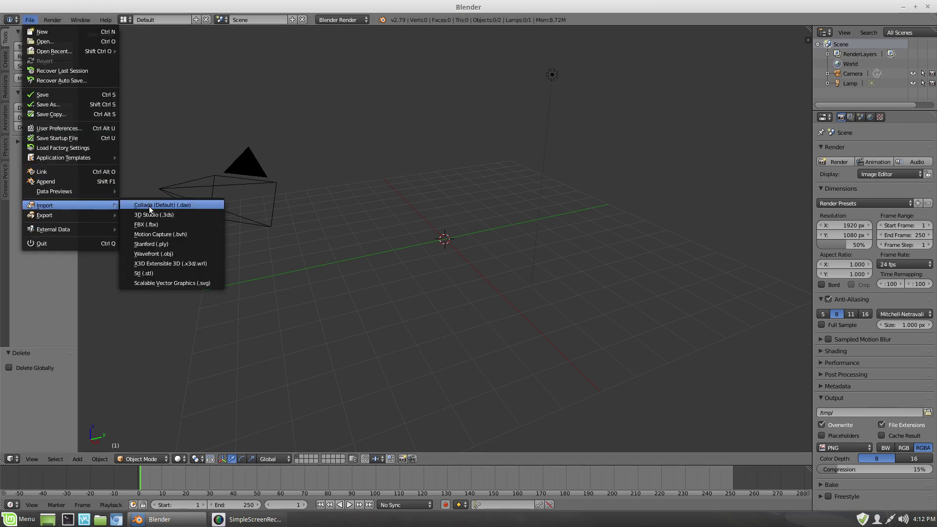
click(213, 284)
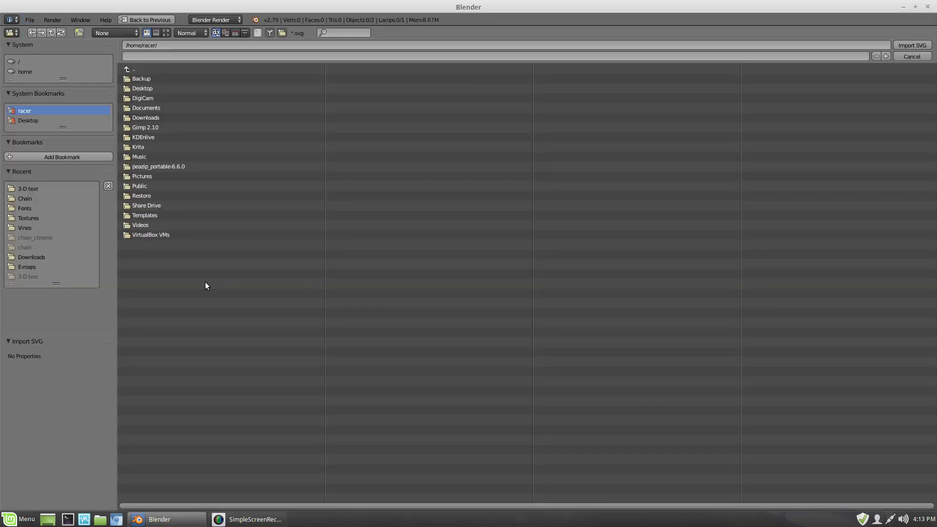
click(26, 198)
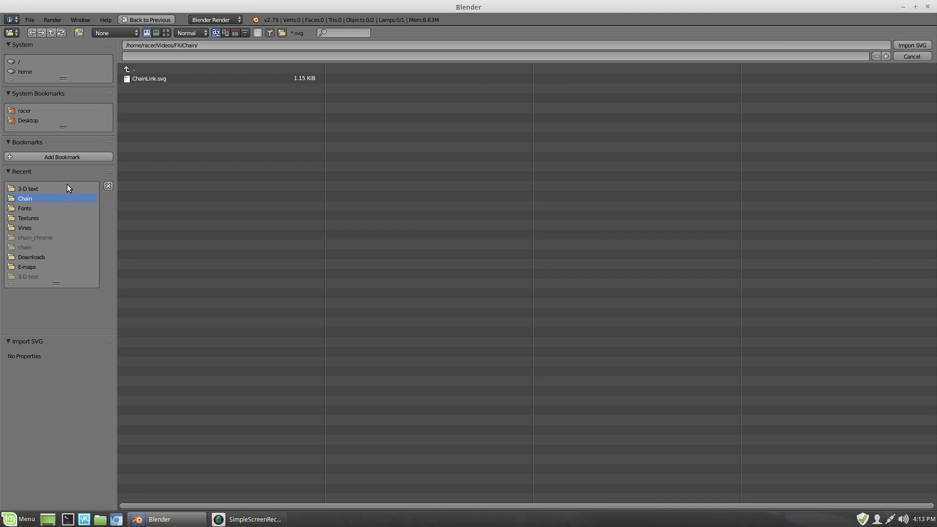
double_click(159, 79)
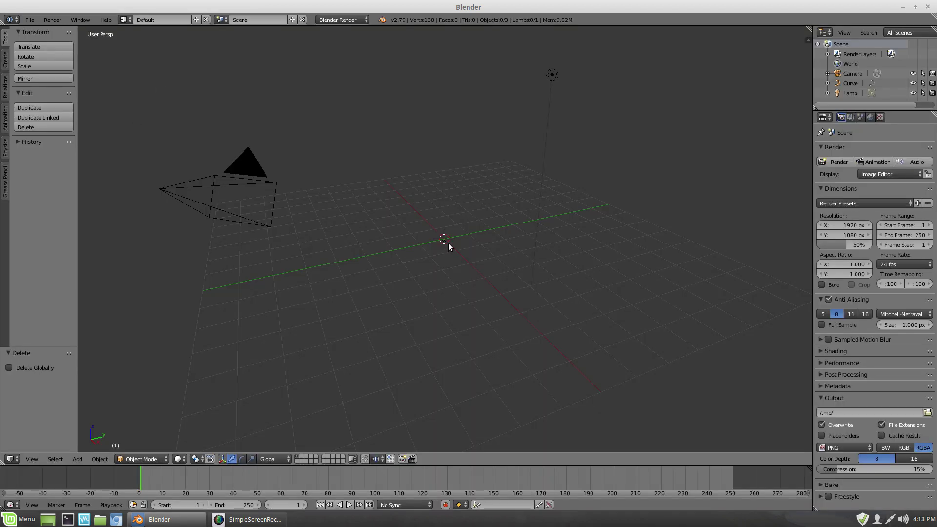
Rename the imported curve object as chain.
click(851, 84)
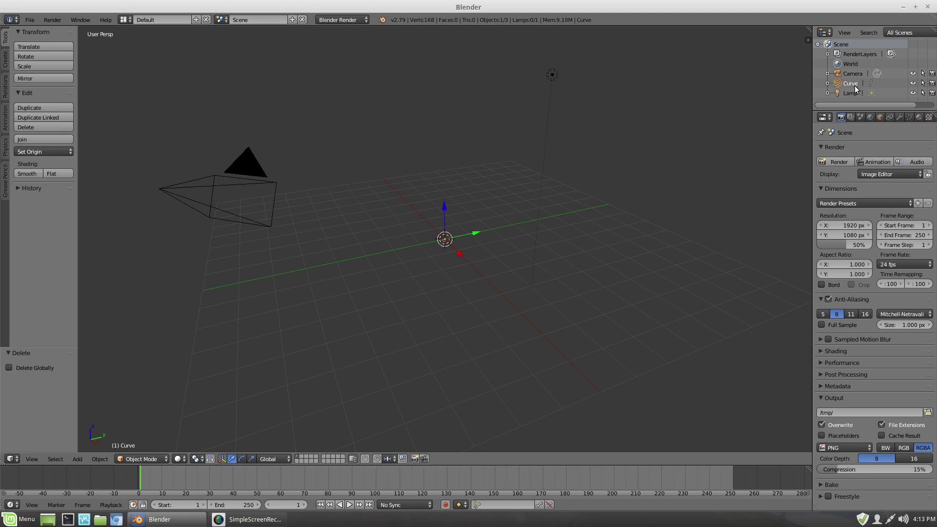
double_click(849, 84)
text(chain)
key(Return)
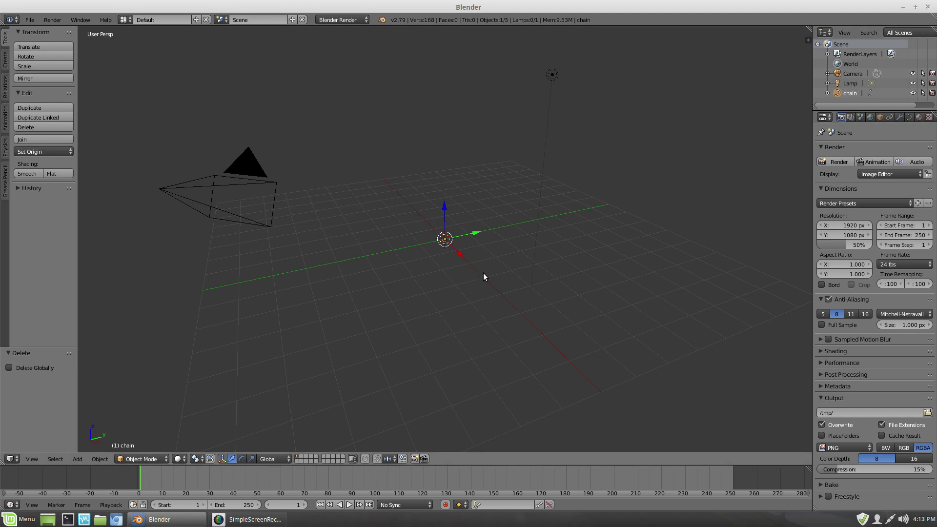
Scale the chain curve up uniformly by about 5.66 and set its origin to the center of mass (volume).
key(s)
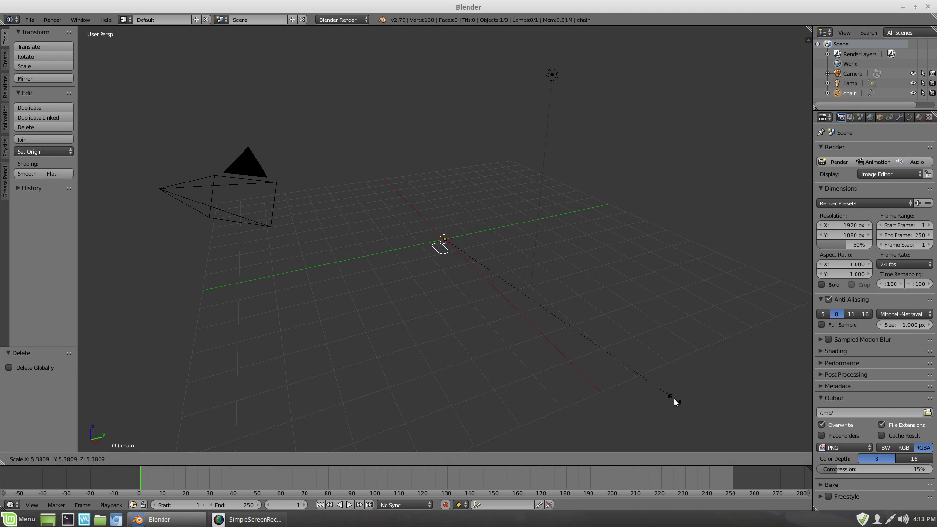
click(684, 409)
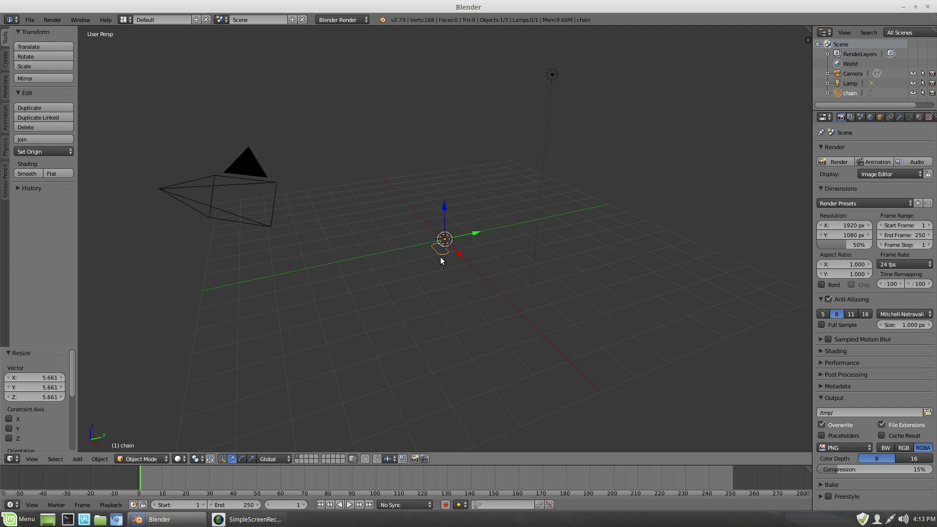
click(40, 152)
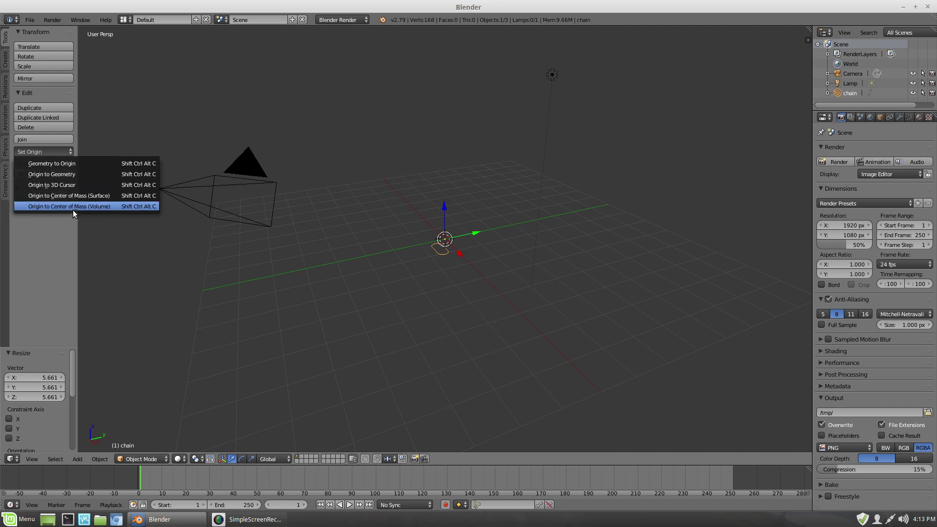
click(118, 209)
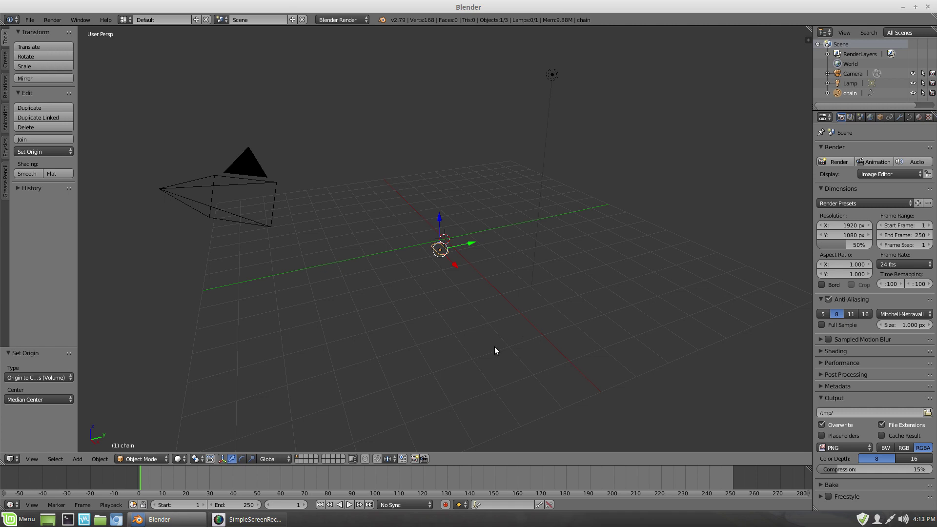
Look through the scene camera and enable Lock Camera to View.
key(KP_0)
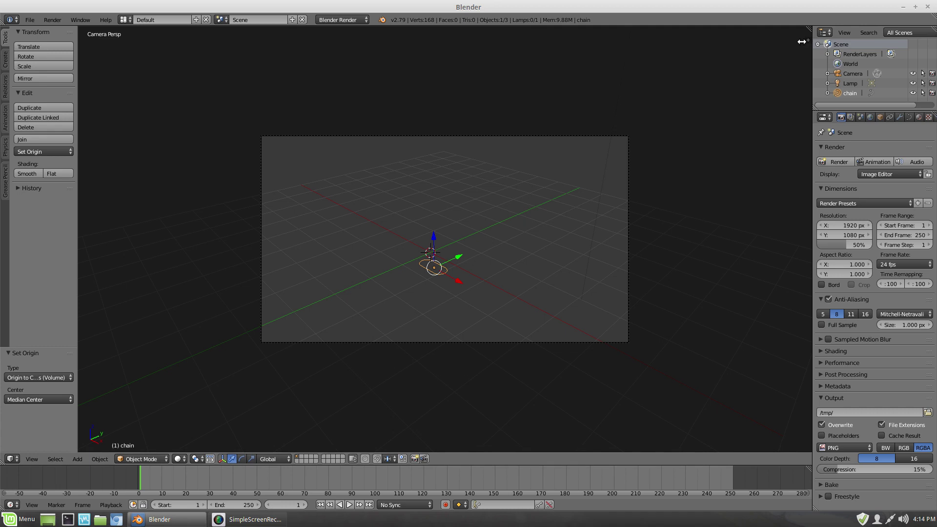
drag(808, 41, 677, 46)
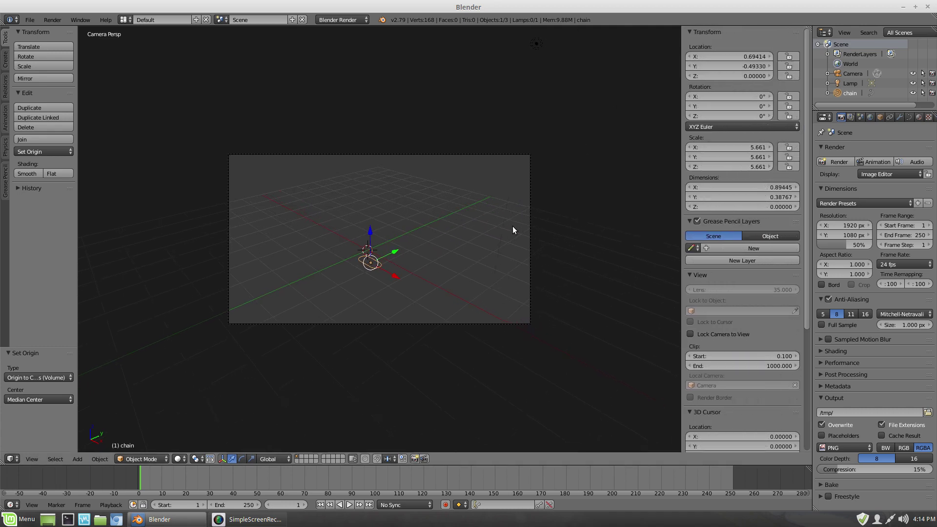
click(690, 334)
Reposition the locked camera so the chain curve is seen closer, from a lower angle, near the middle of the frame.
scroll(414, 290, up, 3)
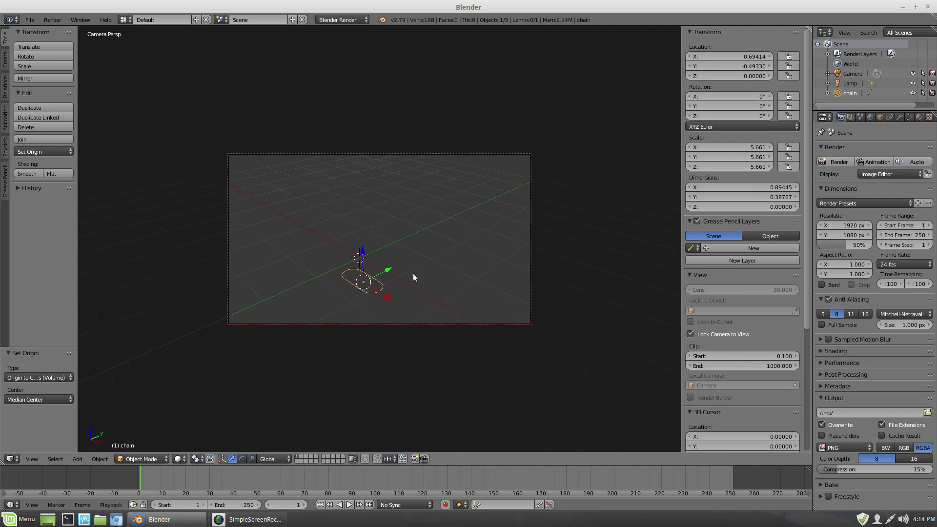
mouse_move(413, 277)
middle_down()
mouse_move(429, 255)
mouse_move(429, 270)
middle_up()
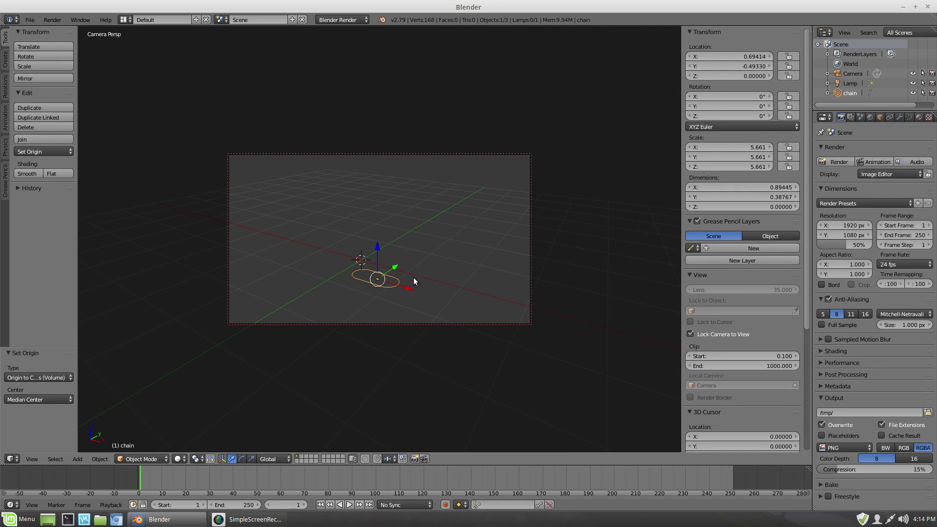
mouse_move(406, 281)
middle_down()
mouse_move(406, 265)
mouse_move(406, 276)
middle_up()
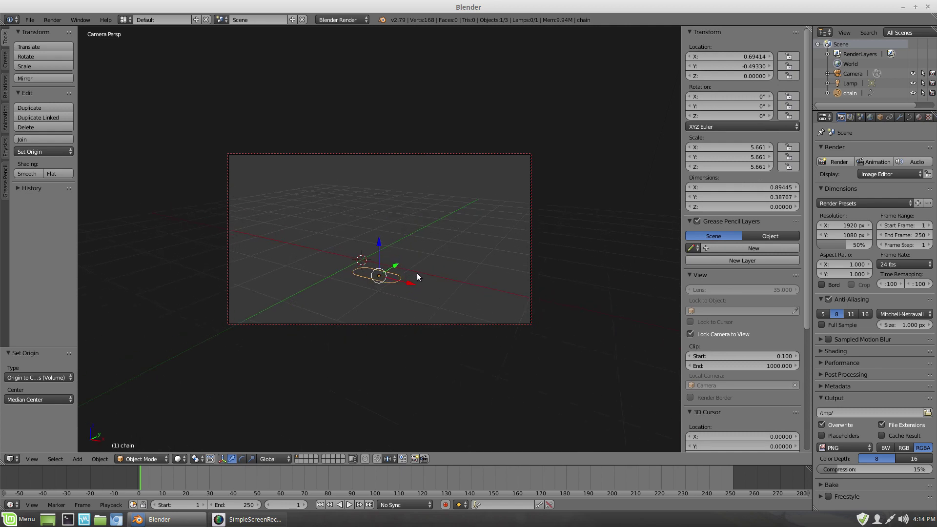
middle_drag(414, 272, 418, 230)
shift+scroll(417, 230, up, 1)
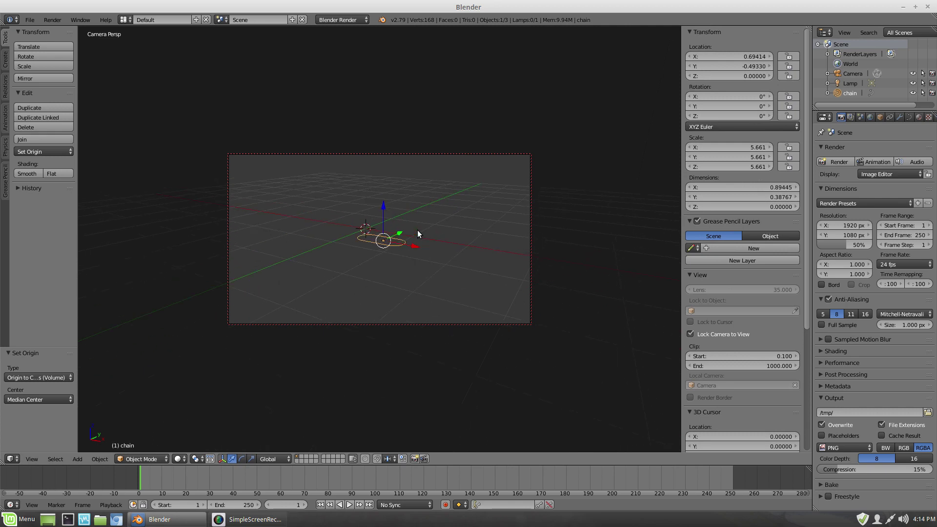
scroll(418, 230, down, 2)
scroll(418, 230, up, 2)
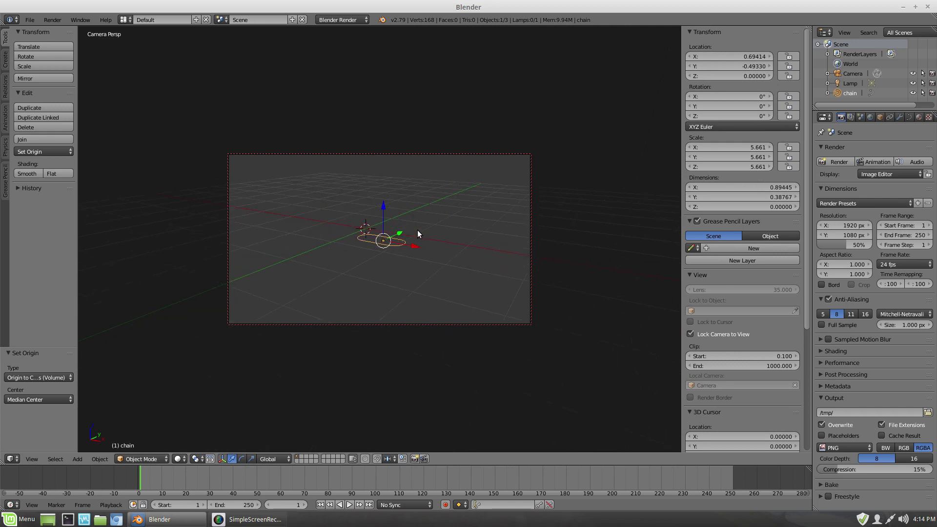
scroll(417, 230, up, 1)
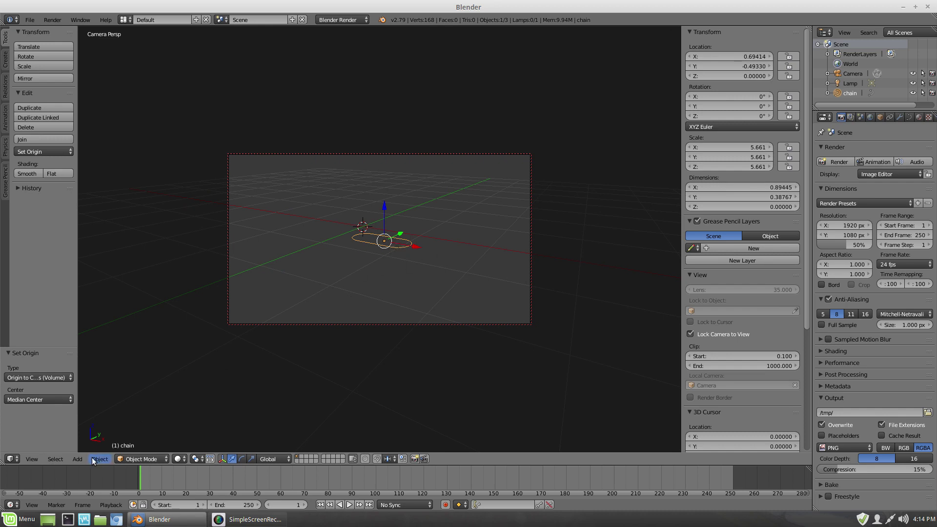
Add a Bezier circle curve at the 3D cursor.
click(77, 459)
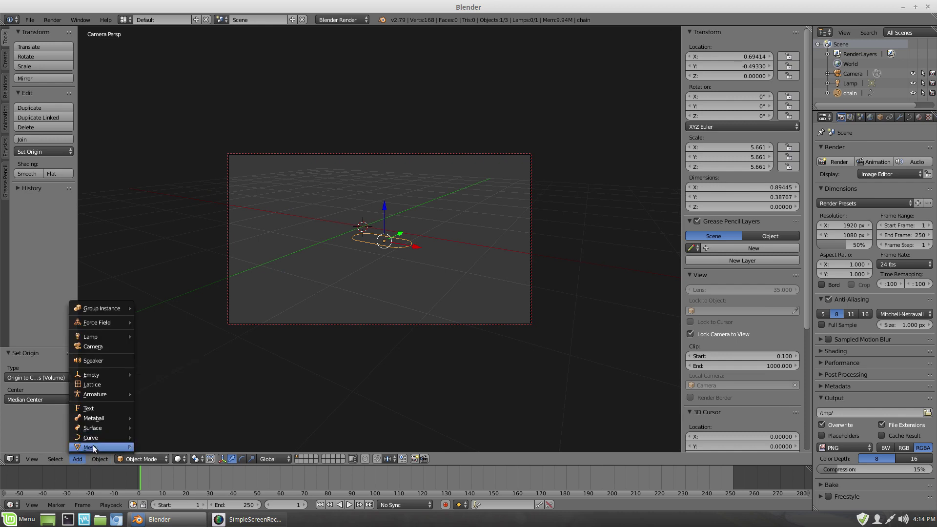
mouse_move(95, 437)
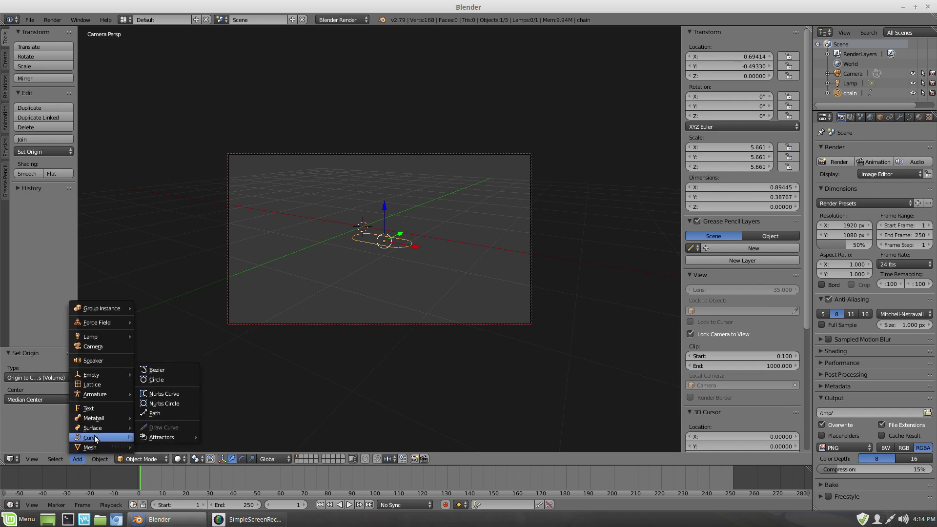
click(171, 379)
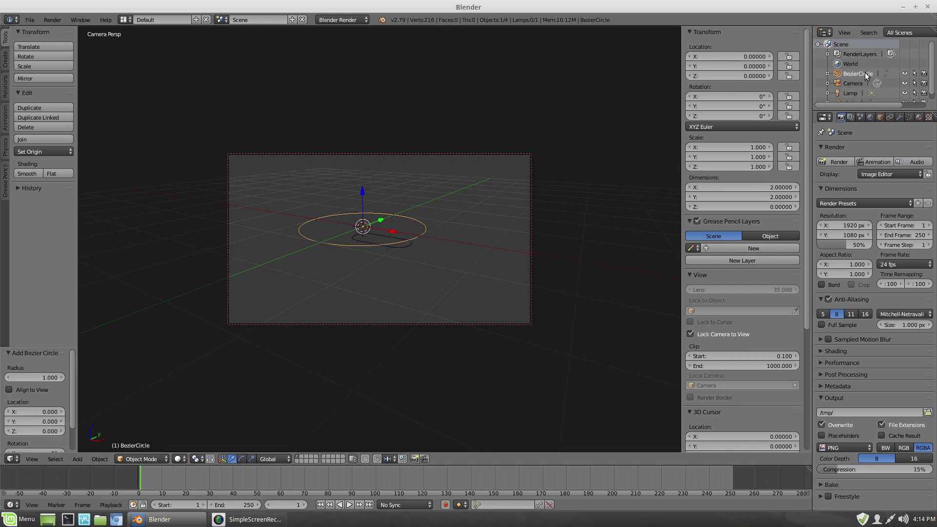
Assign BezierCircle as the bevel object of the chain curve.
scroll(868, 87, down, 1)
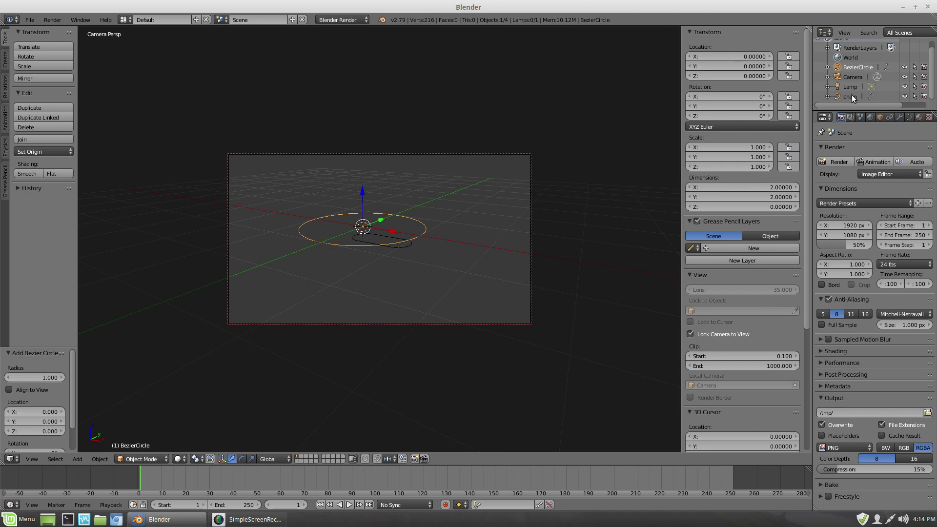
click(851, 94)
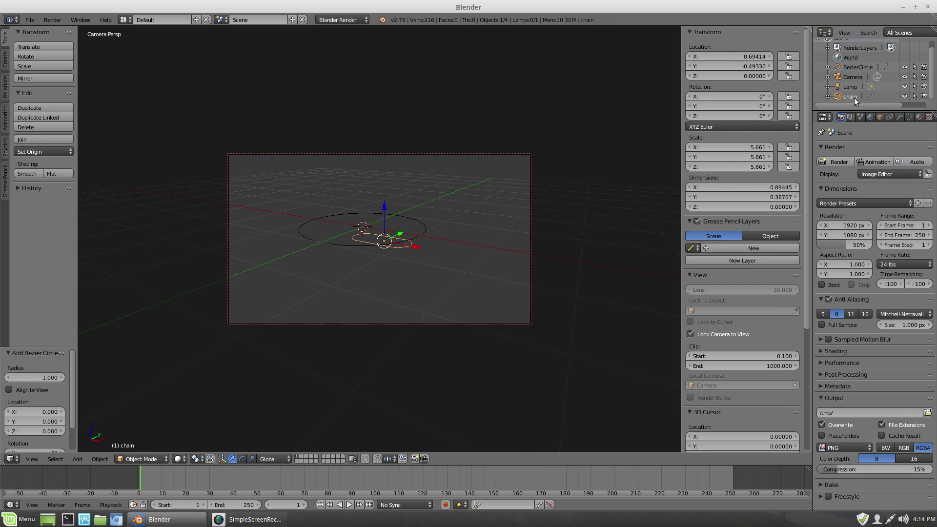
click(910, 117)
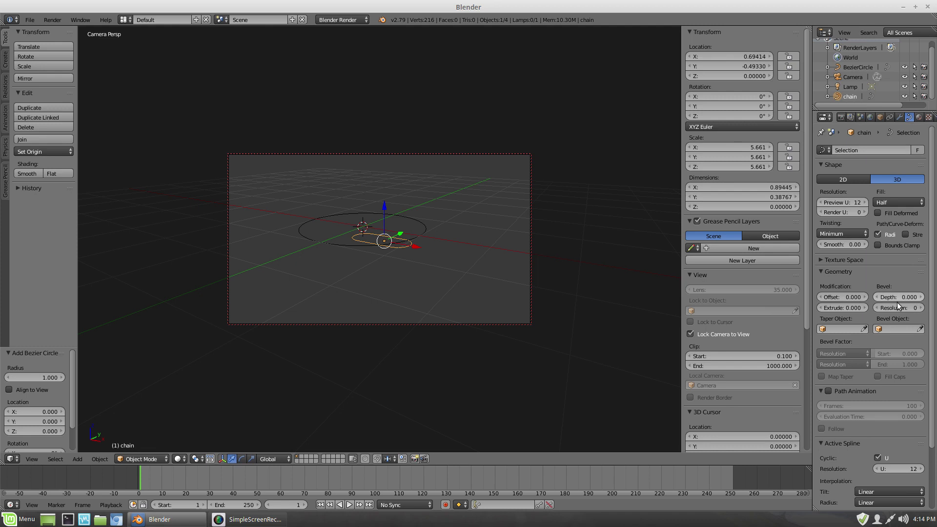
click(895, 330)
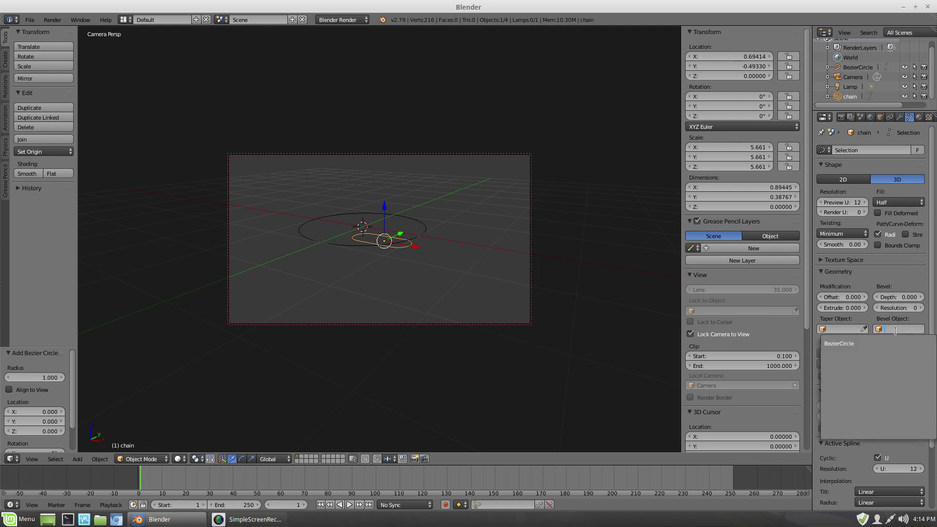
click(847, 344)
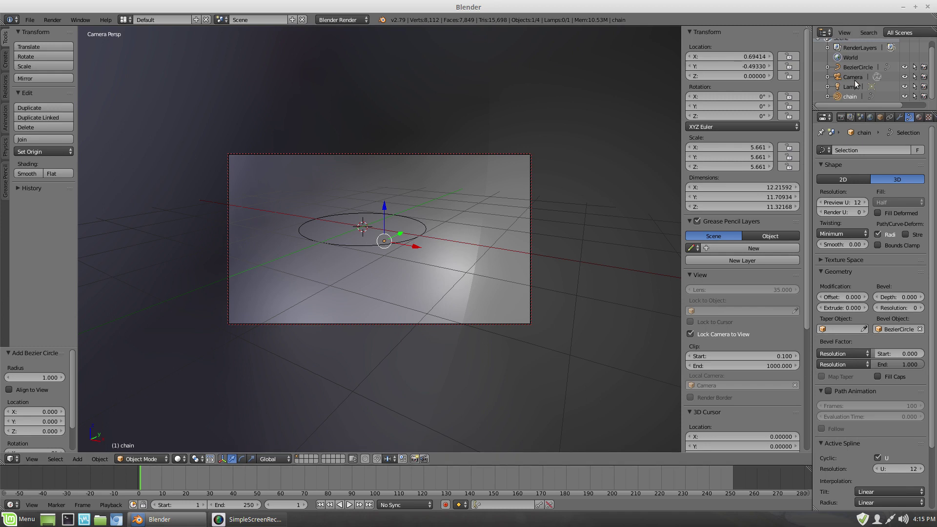
Scale BezierCircle down uniformly to about 0.012 to thin the chain link's profile.
click(859, 68)
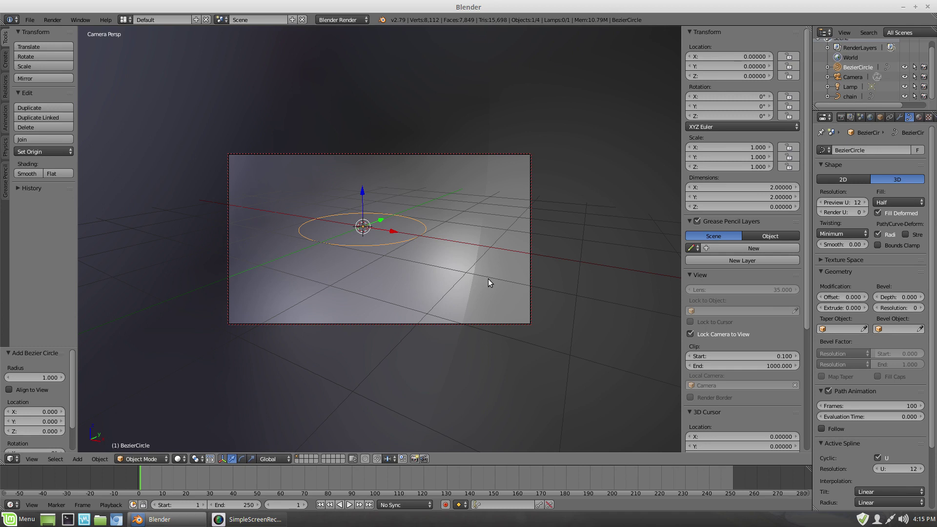
key(s)
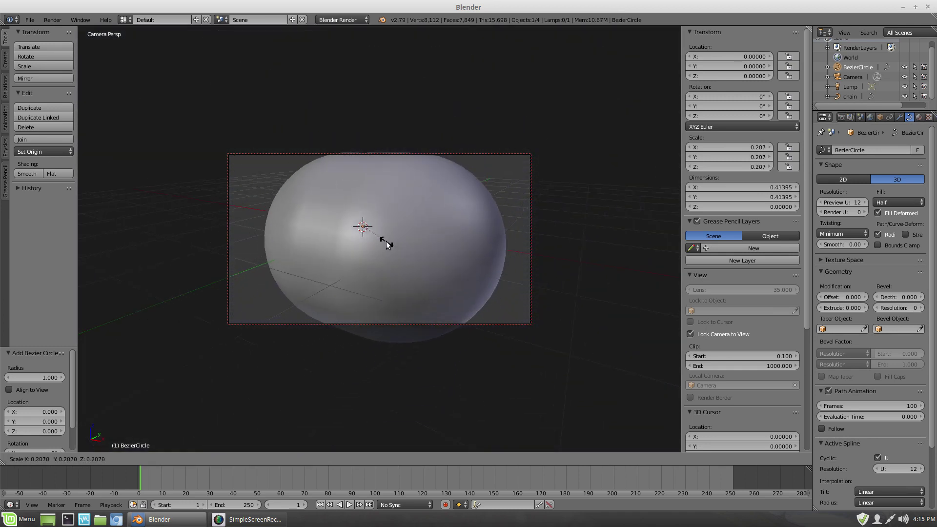
click(364, 227)
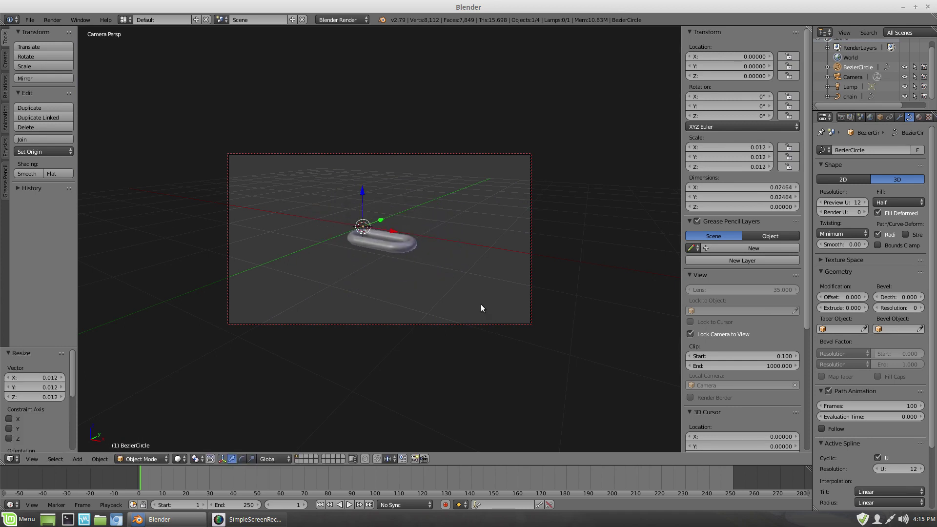
Set the scene's render engine to Cycles Render.
key(KP_1)
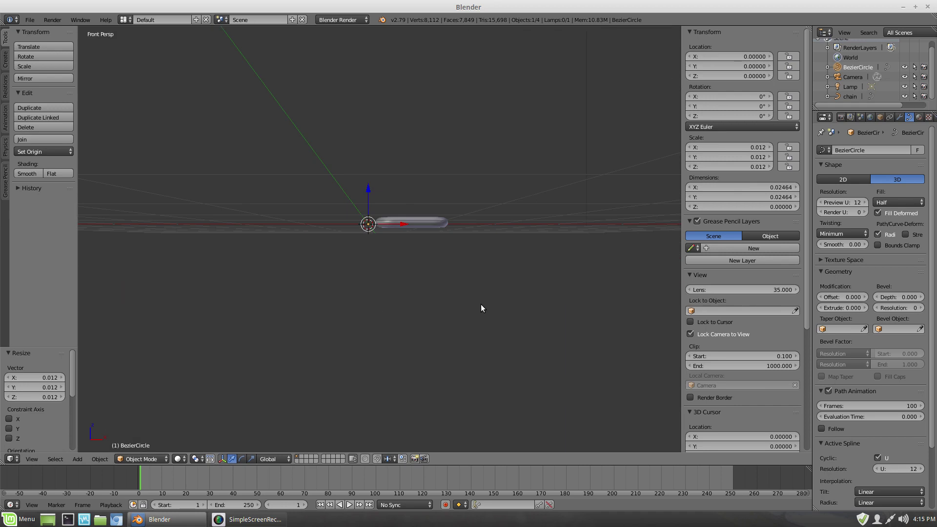
middle_drag(411, 237, 404, 313)
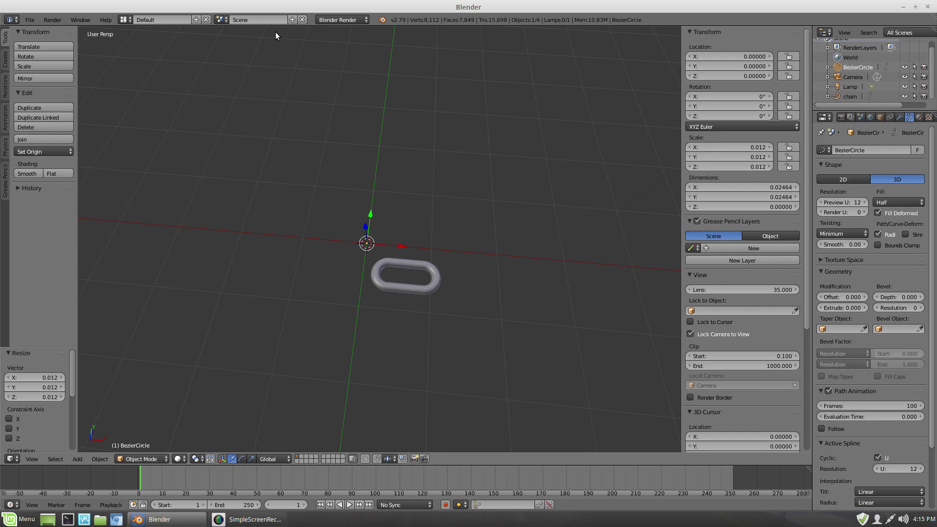
click(367, 19)
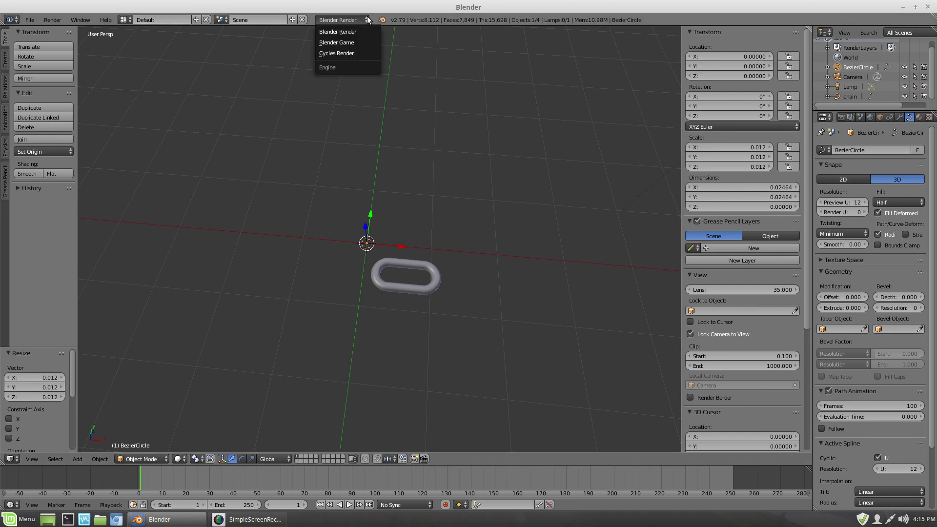
click(361, 53)
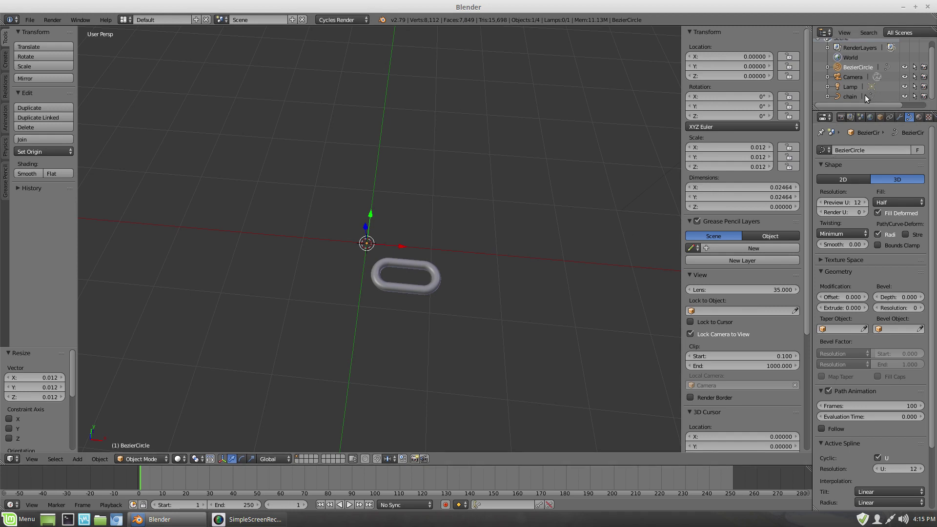
Change the scene's Lamp to the Sun type.
click(851, 87)
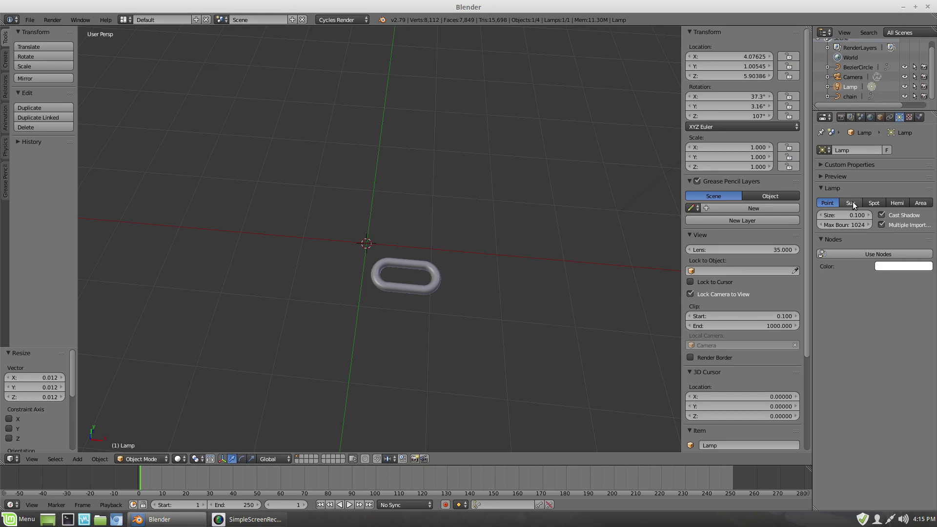
click(852, 203)
Give the chain link a new material with a Glossy BSDF surface and test-render it.
click(851, 98)
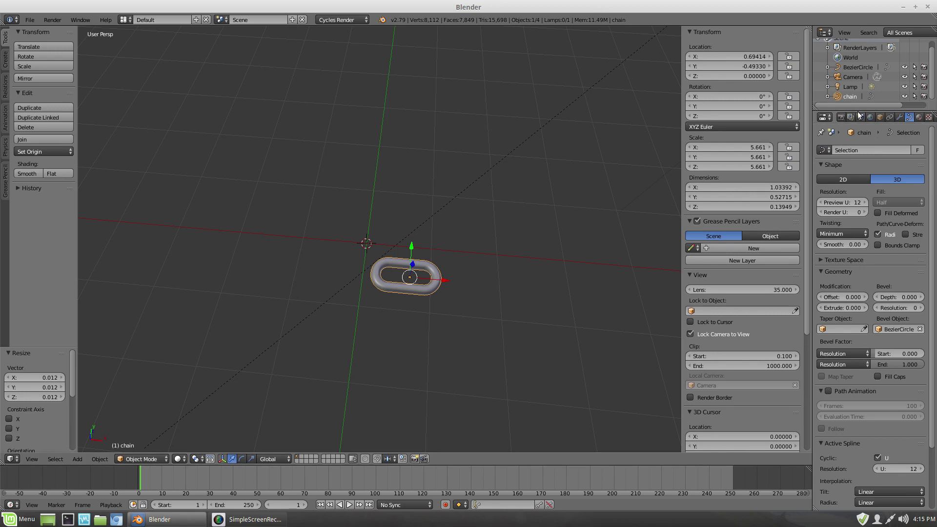
click(919, 118)
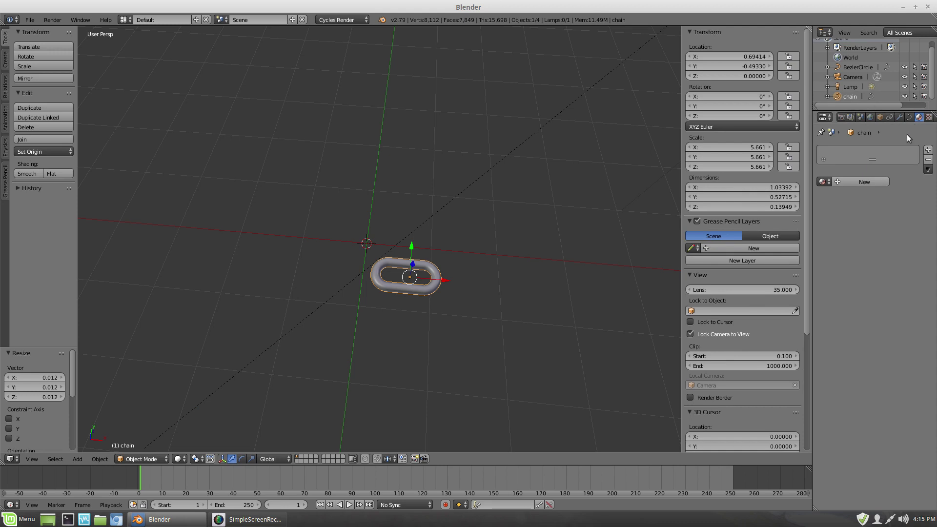
click(876, 183)
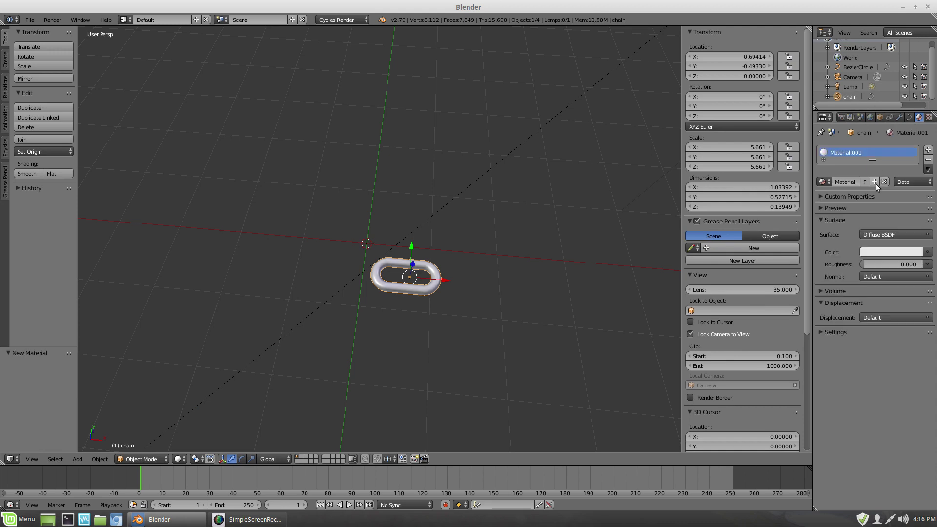
click(919, 235)
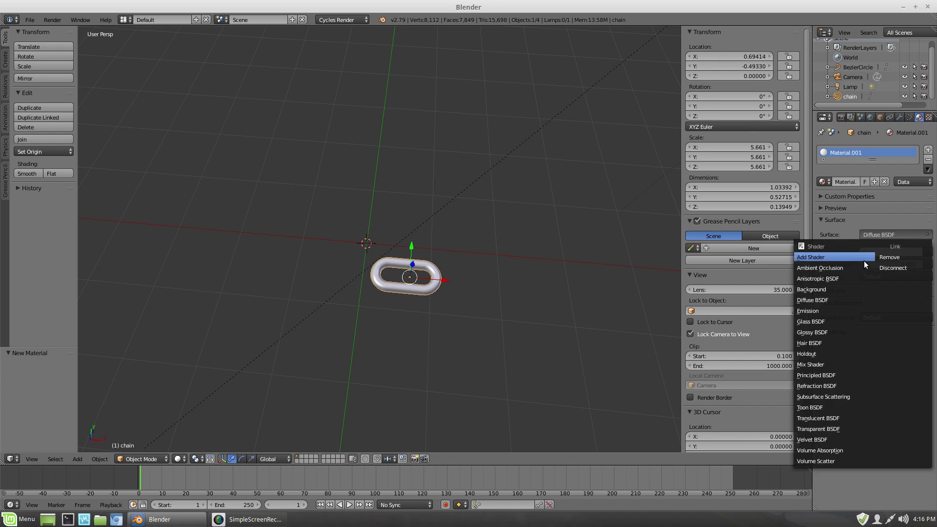
click(826, 332)
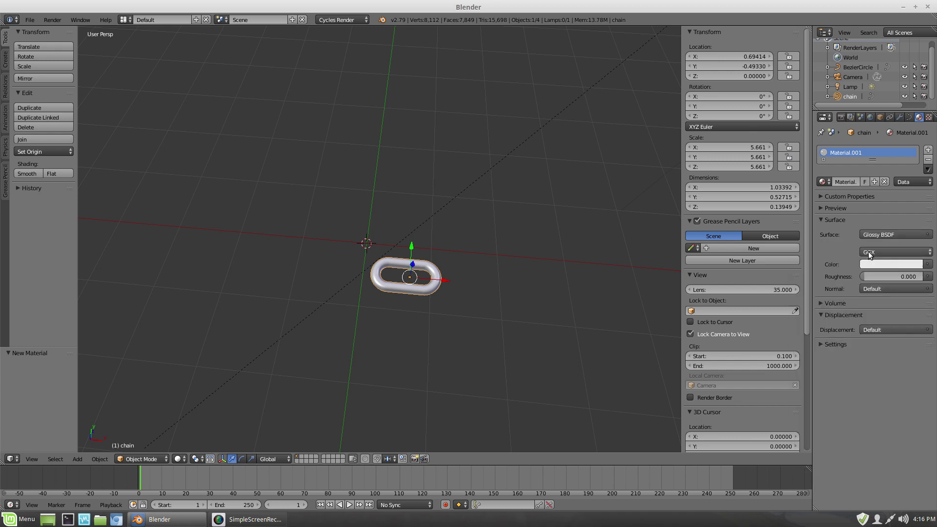
click(823, 209)
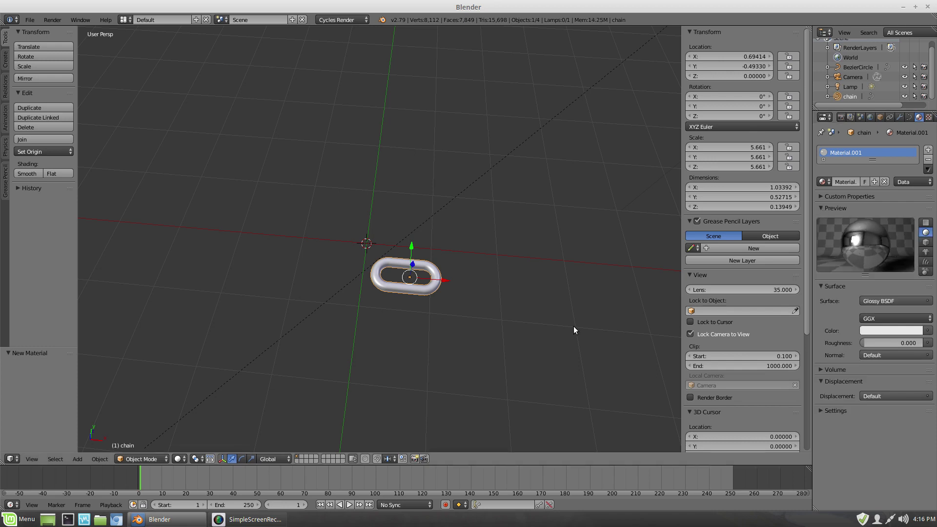
key(F12)
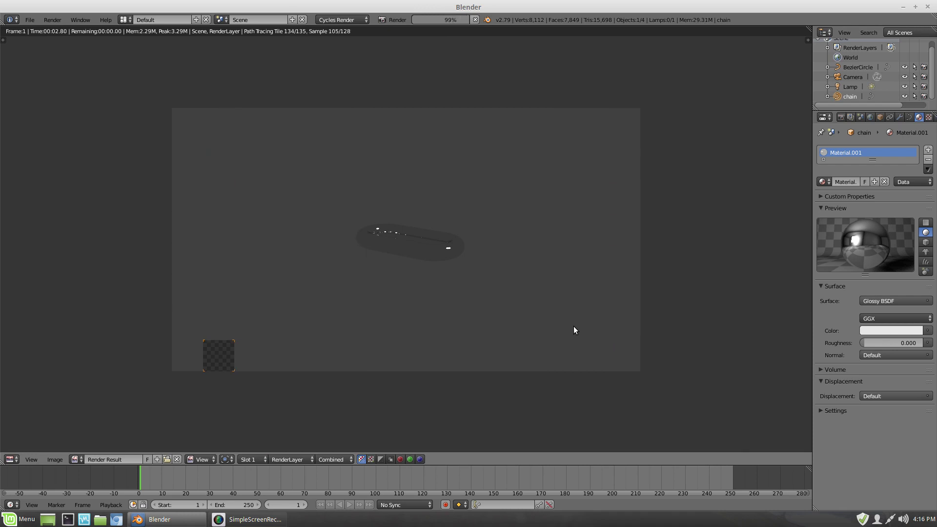
key(Escape)
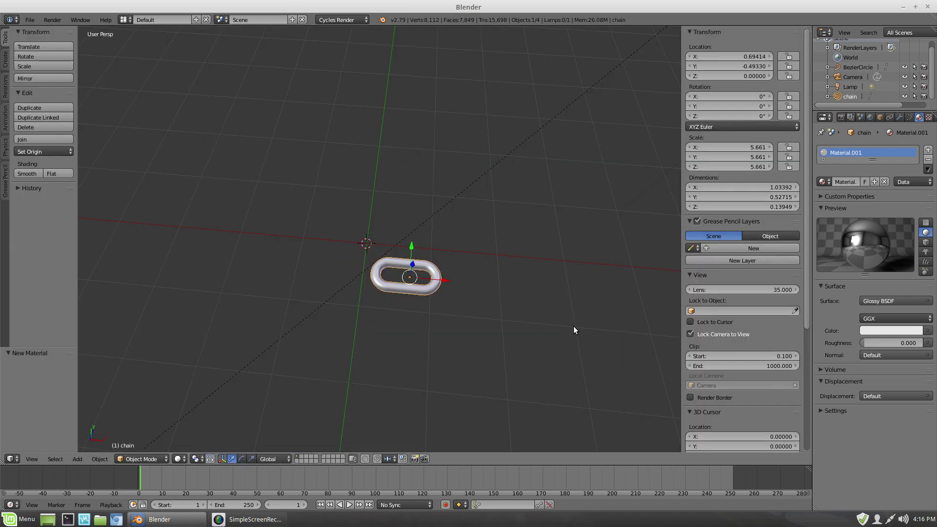
Enable nodes for the World and set its background color to an Environment Texture using Chrome.png from the Chain folder.
click(870, 118)
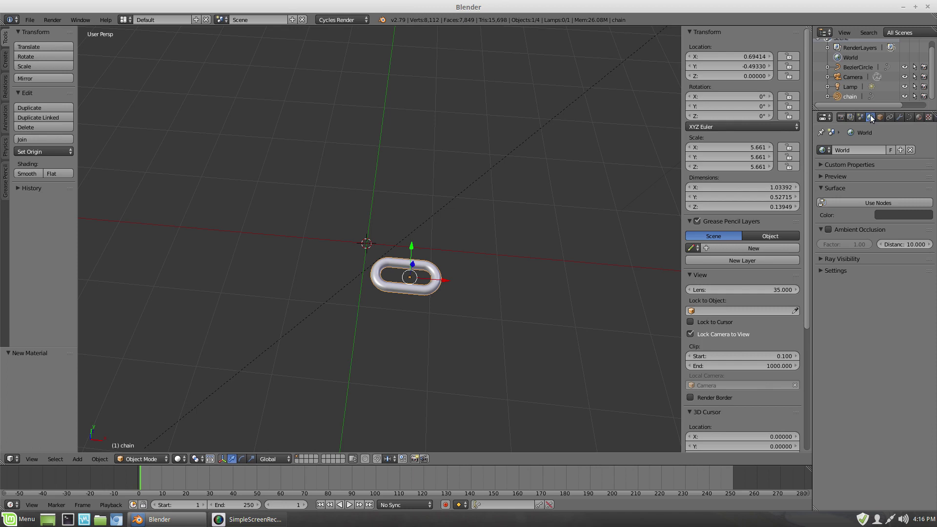
click(886, 203)
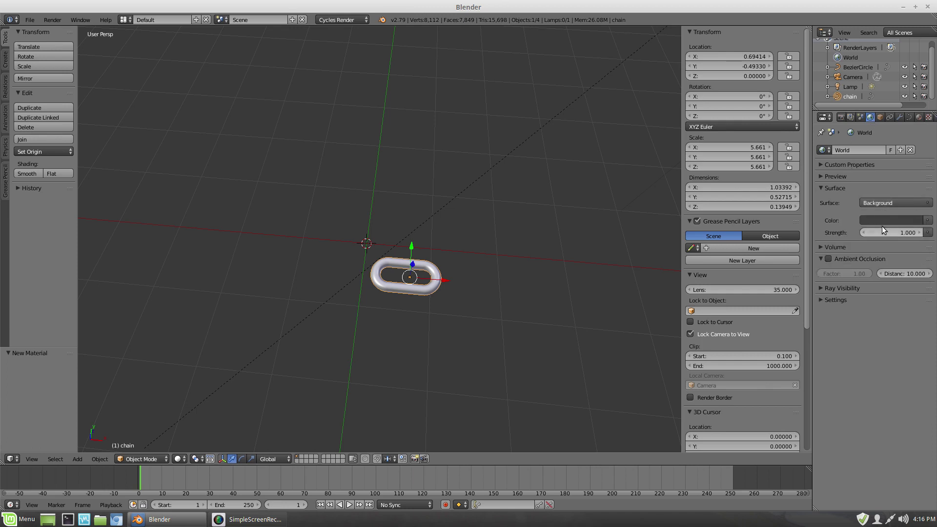
click(930, 221)
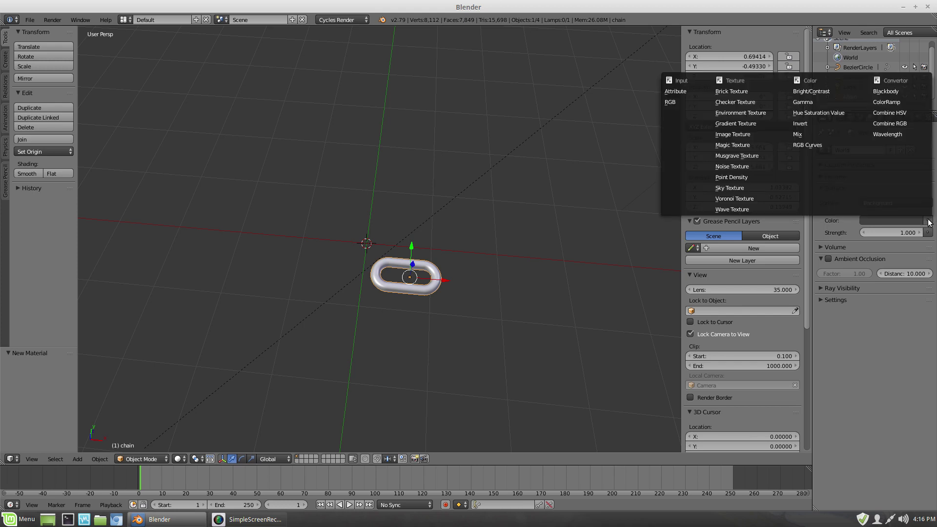
click(769, 112)
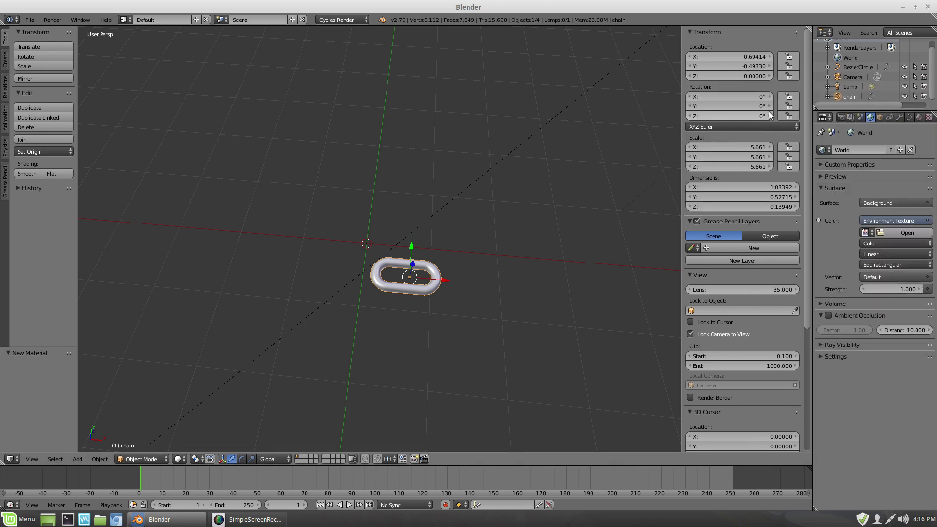
click(895, 232)
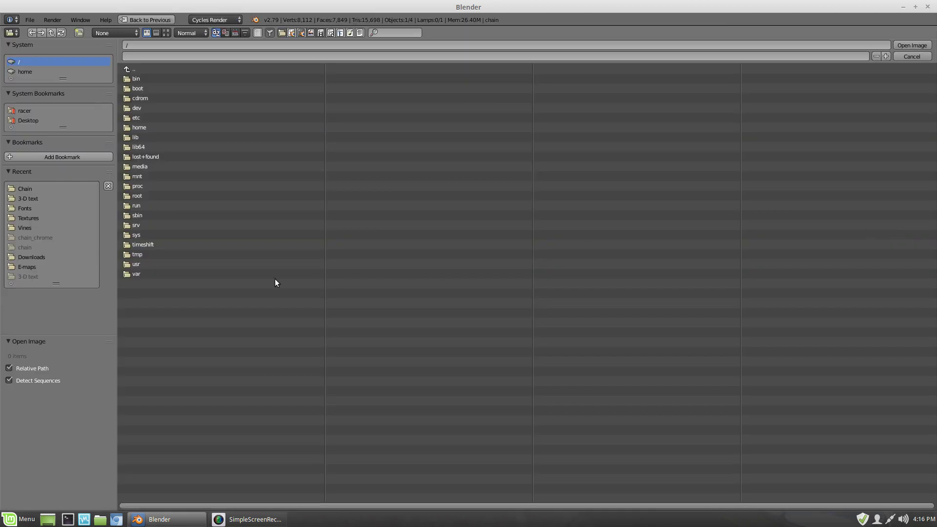
click(26, 189)
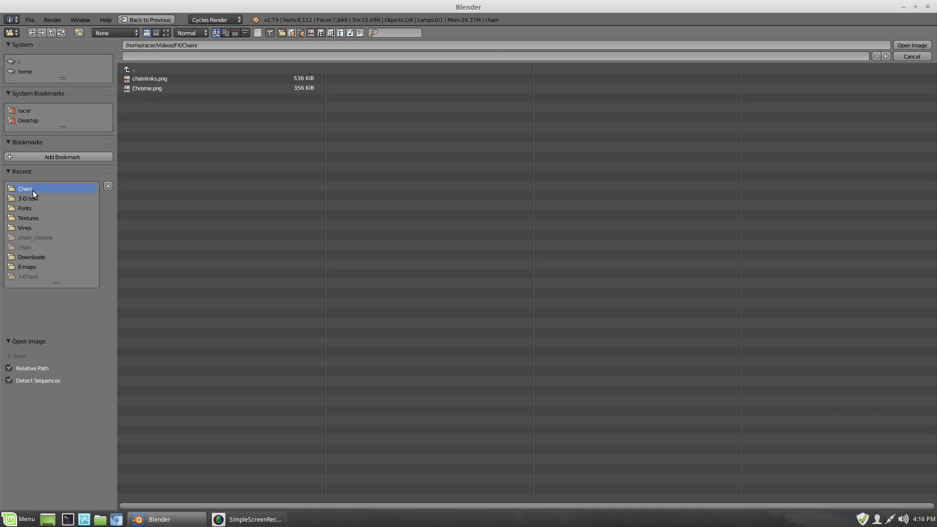
double_click(160, 89)
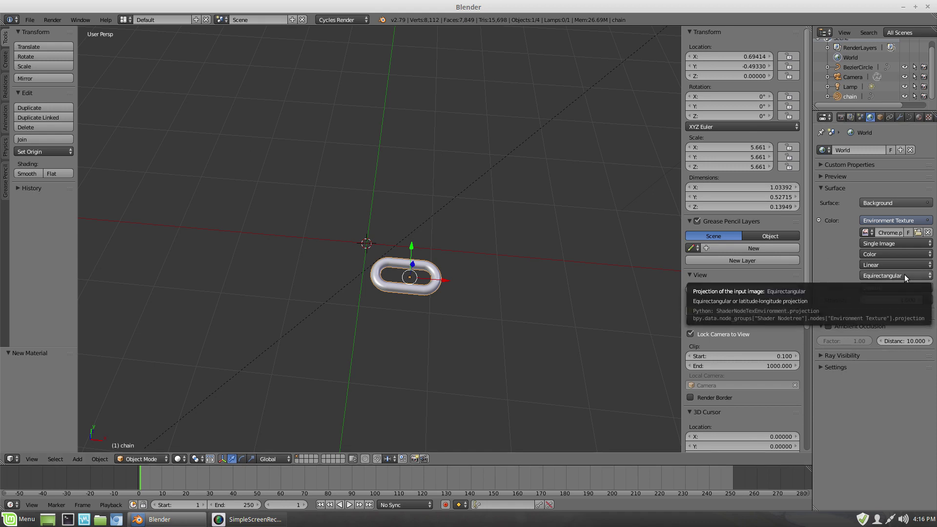
Set the environment texture's projection to Mirror Ball and test-render the scene.
click(904, 274)
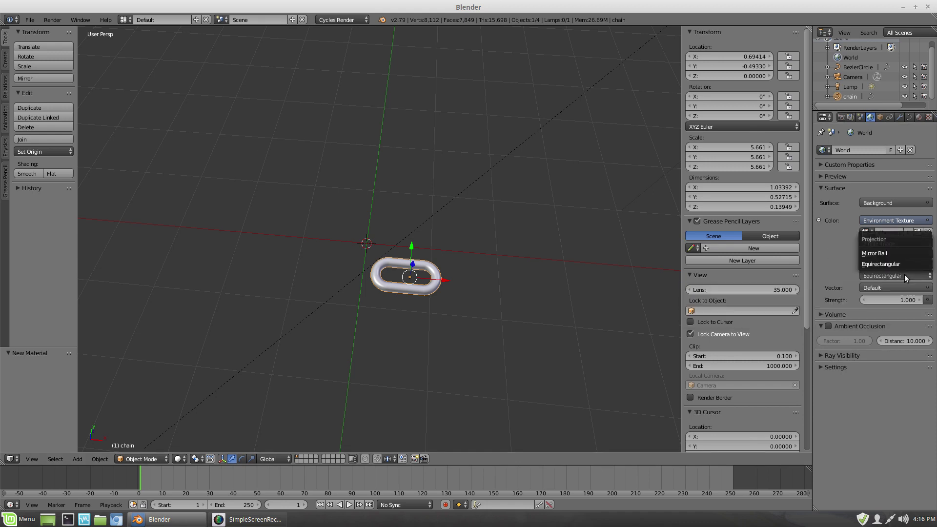
click(890, 254)
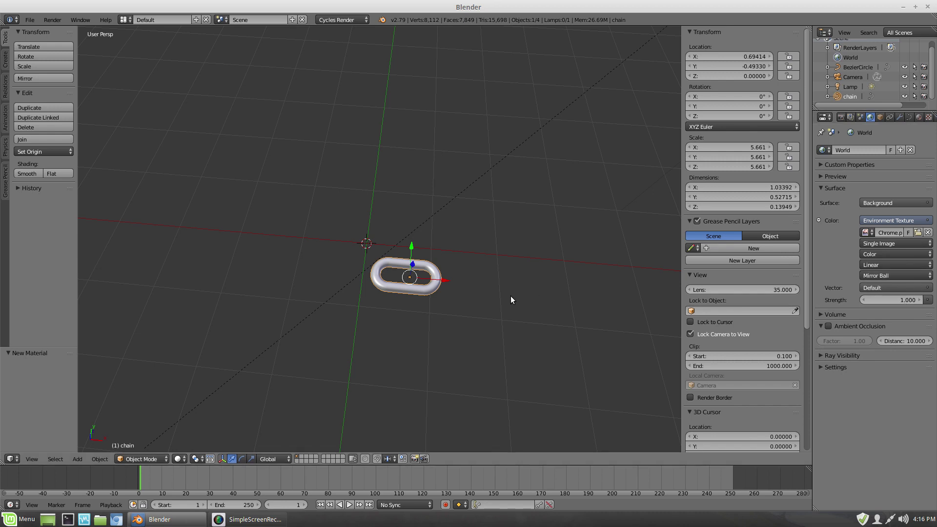
key(F12)
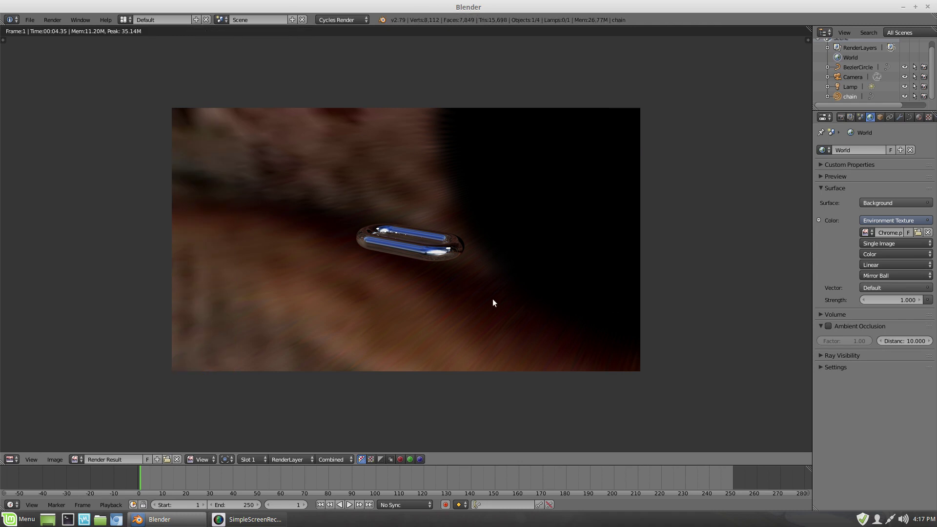
key(Escape)
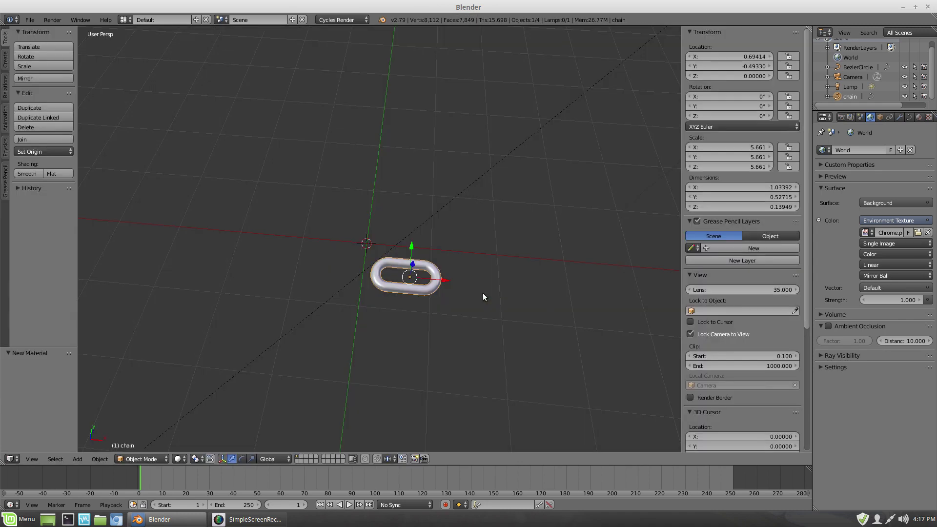
Enable the Transparent film option in the render settings and test-render the scene.
click(841, 118)
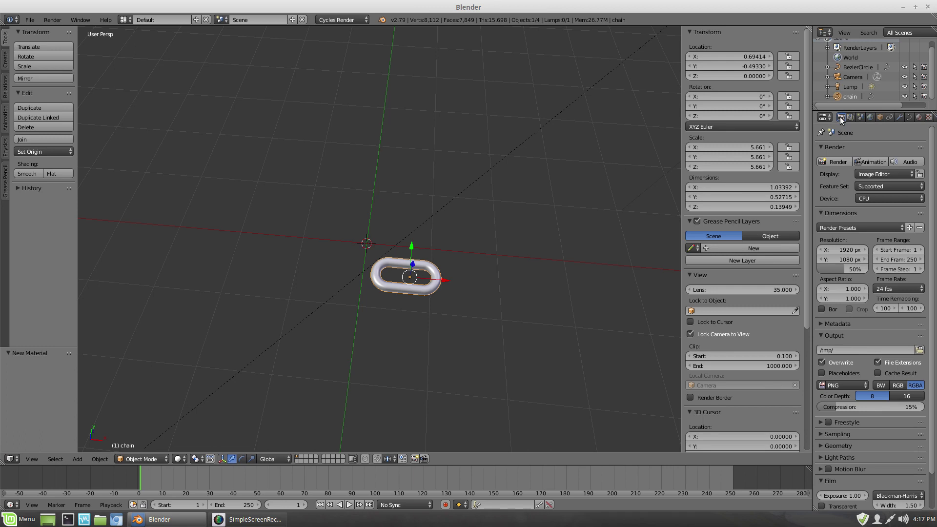
scroll(875, 368, down, 2)
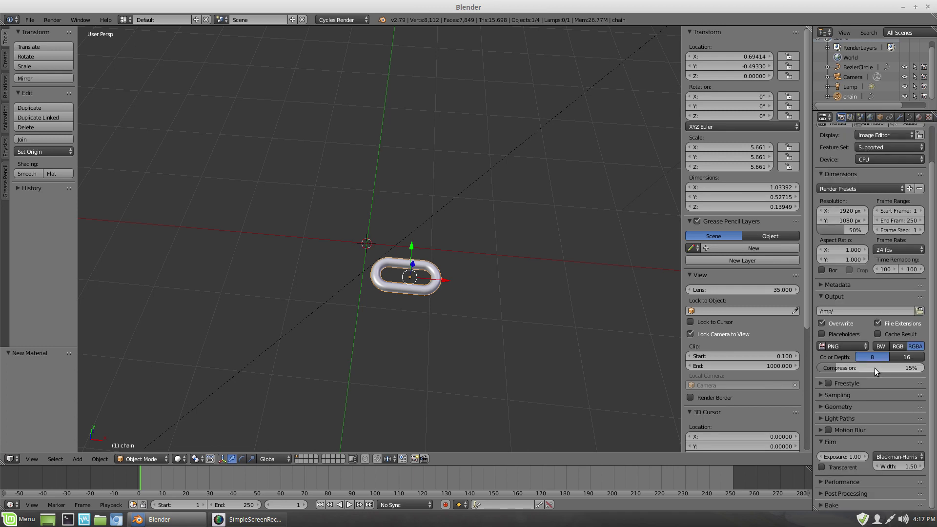
click(822, 468)
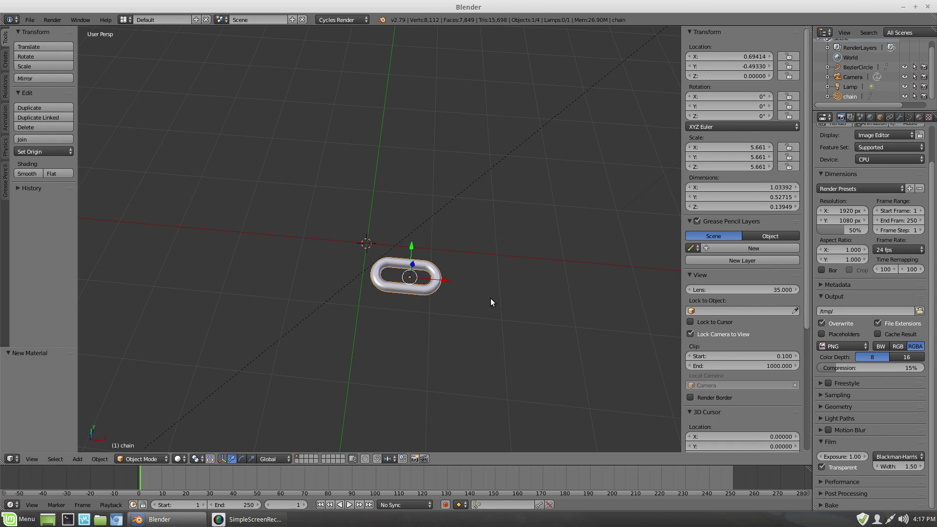
key(F12)
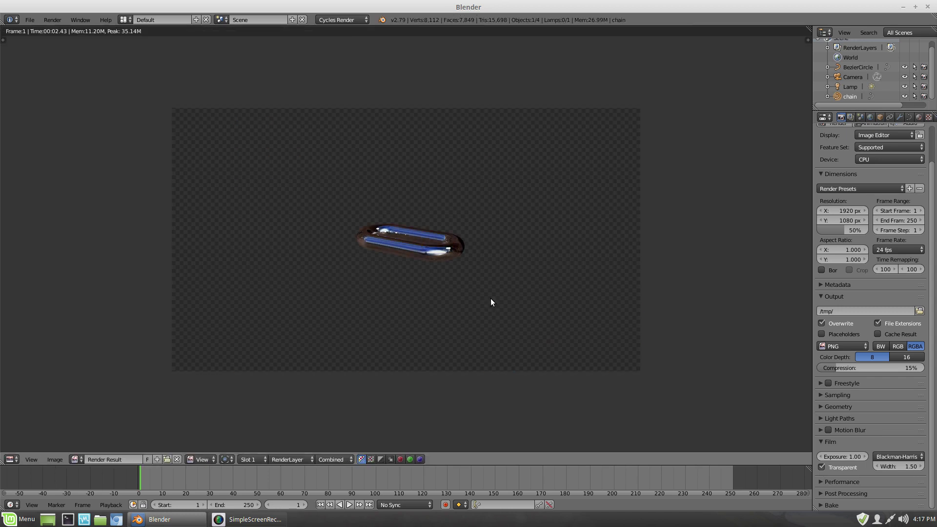
key(Escape)
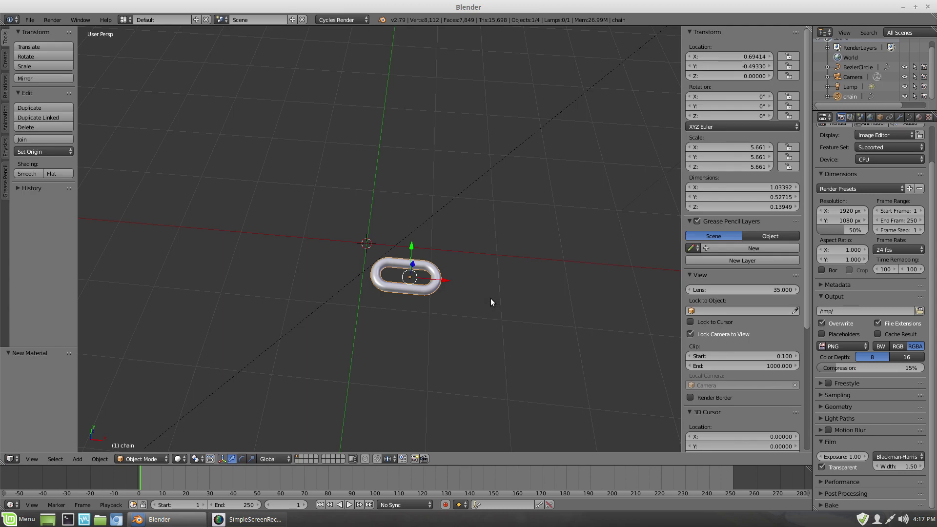
Duplicate the chain link and offset the copy about 0.64 along the X axis.
middle_drag(487, 326, 492, 272)
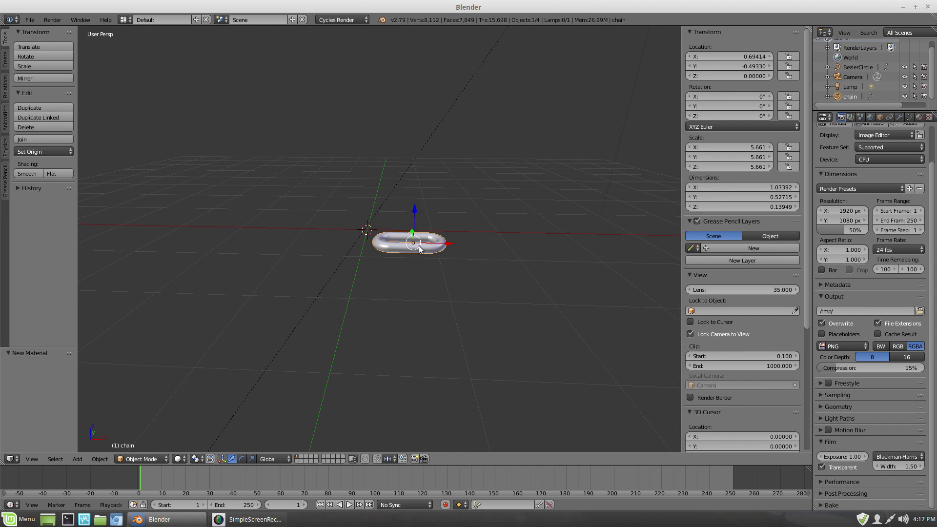
key(shift+d)
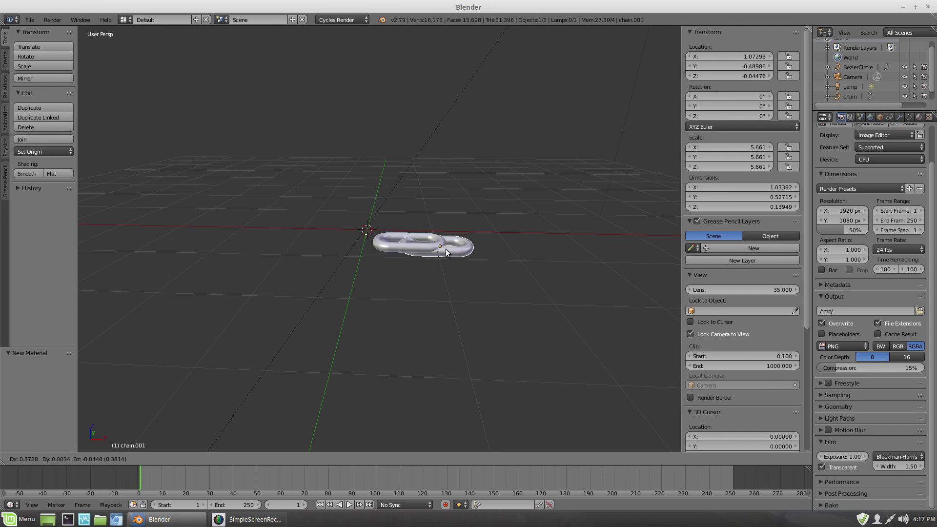
key(x)
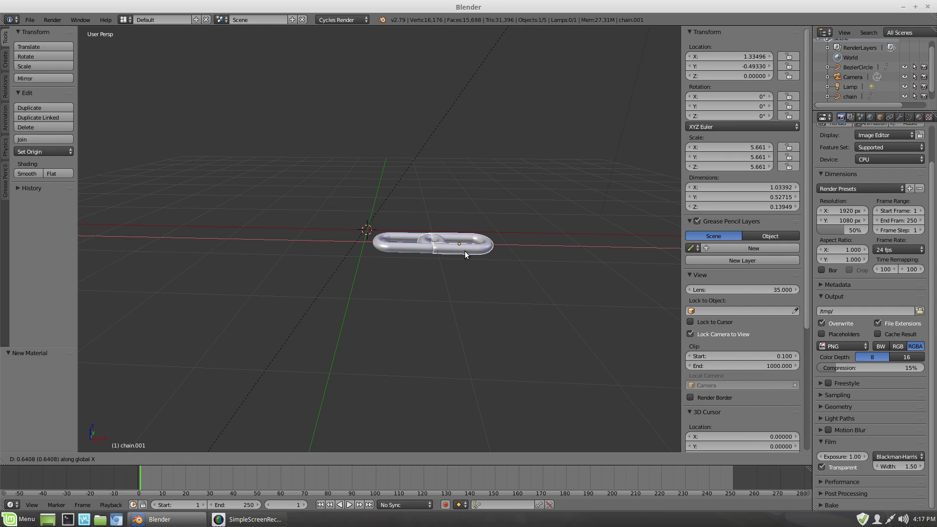
click(465, 251)
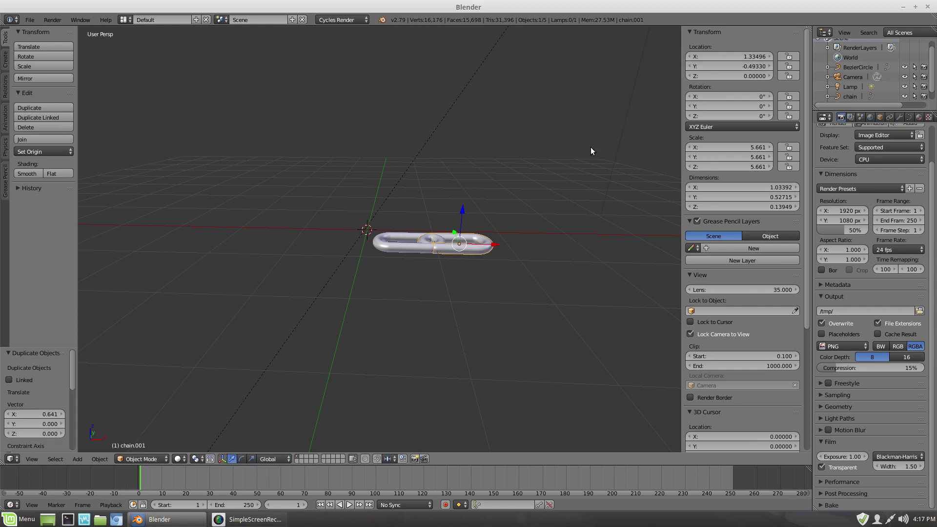
Set the duplicated link's X rotation to 90°.
click(762, 96)
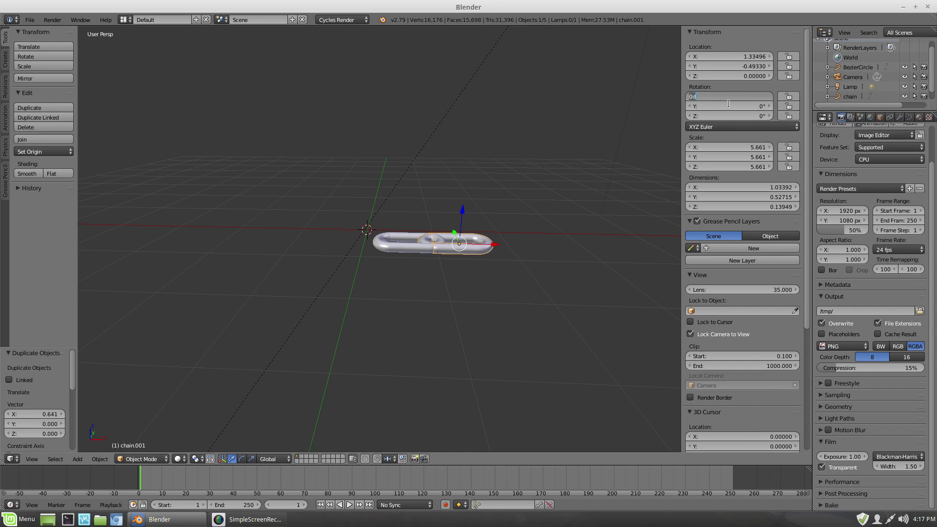
text(90)
key(Return)
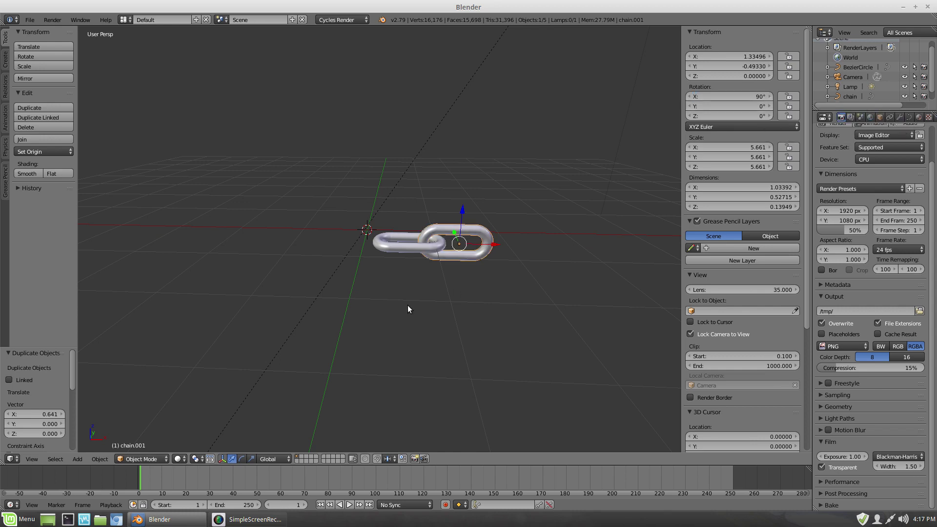
Nudge the duplicated link about 0.05 along X and 0.015 along Y to fit it inside the first link.
middle_drag(435, 281, 434, 354)
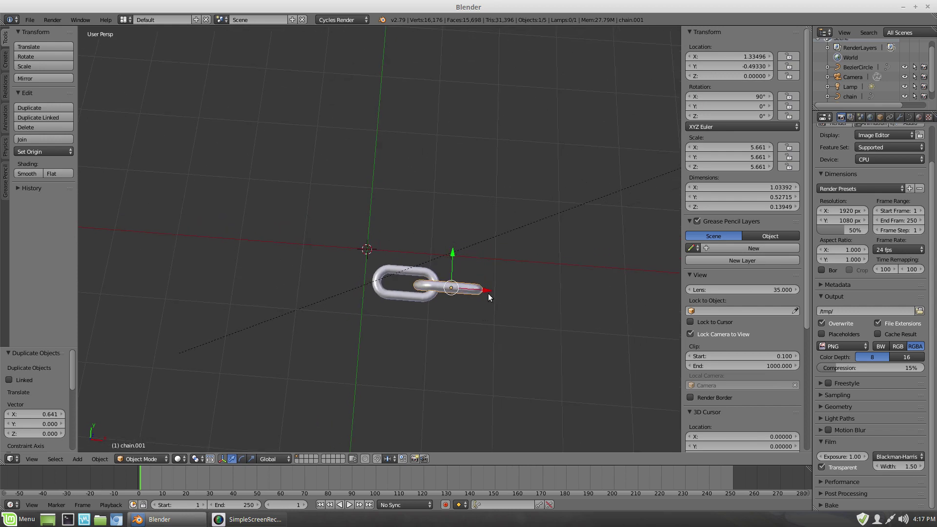
drag(488, 292, 479, 310)
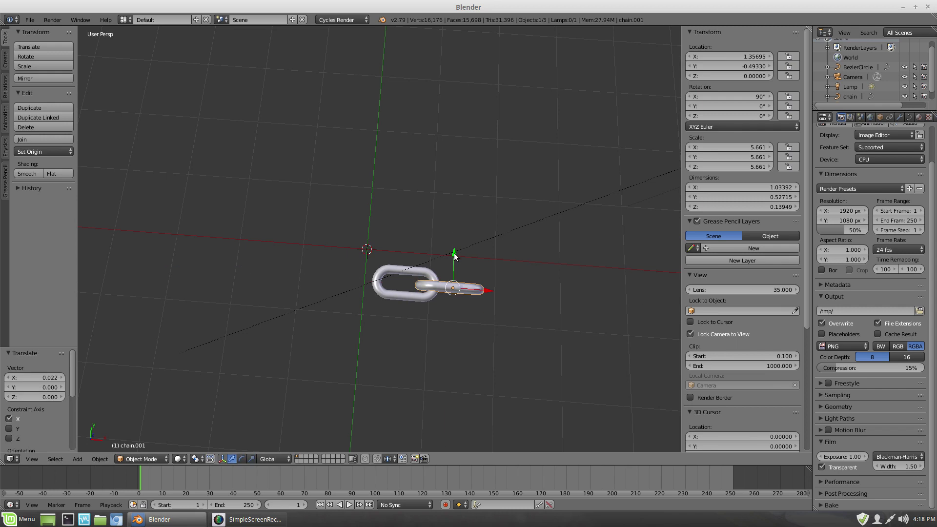
drag(454, 253, 455, 252)
middle_drag(465, 317, 462, 278)
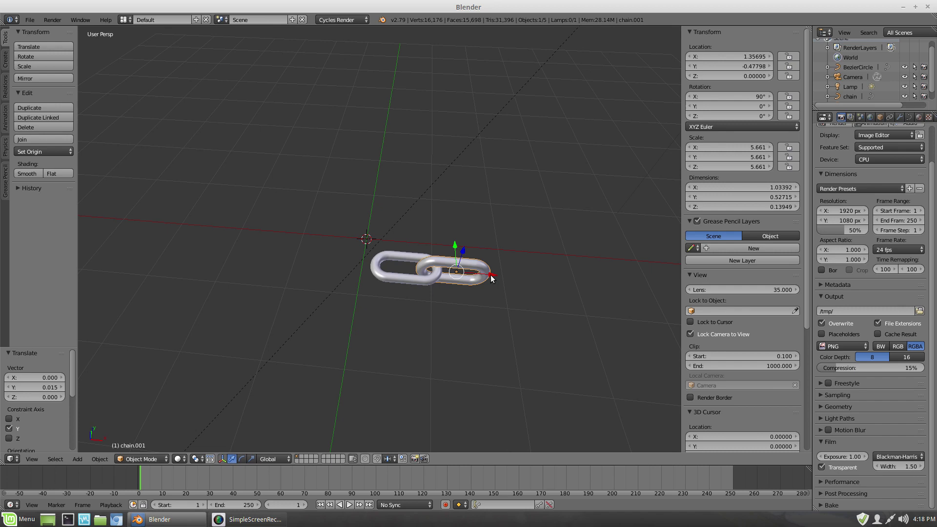
drag(492, 277, 494, 274)
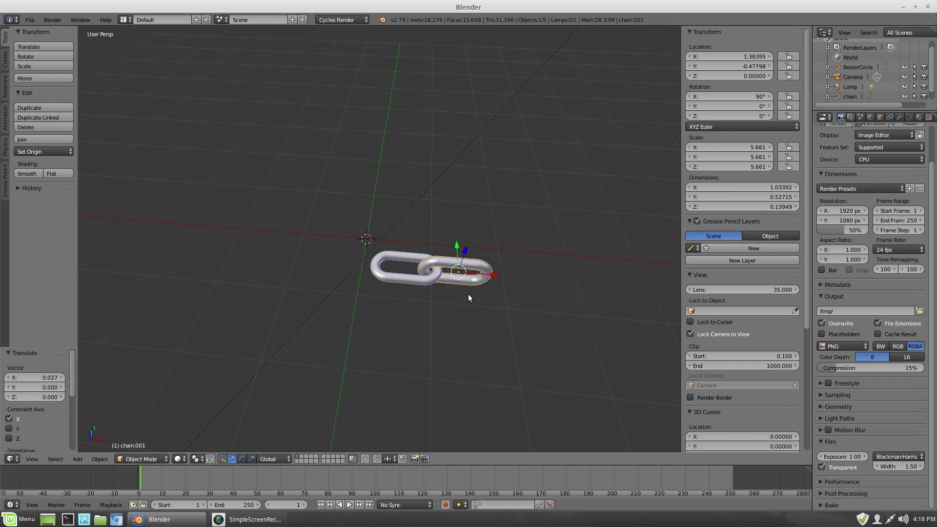
Scale the BezierCircle bevel object up by about 1.175 to thicken the chain links.
middle_drag(469, 295, 469, 336)
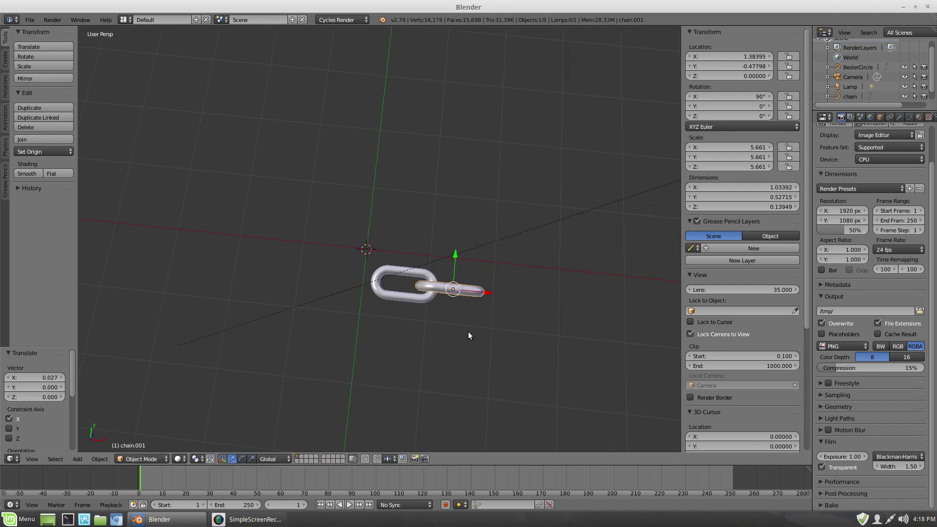
click(854, 66)
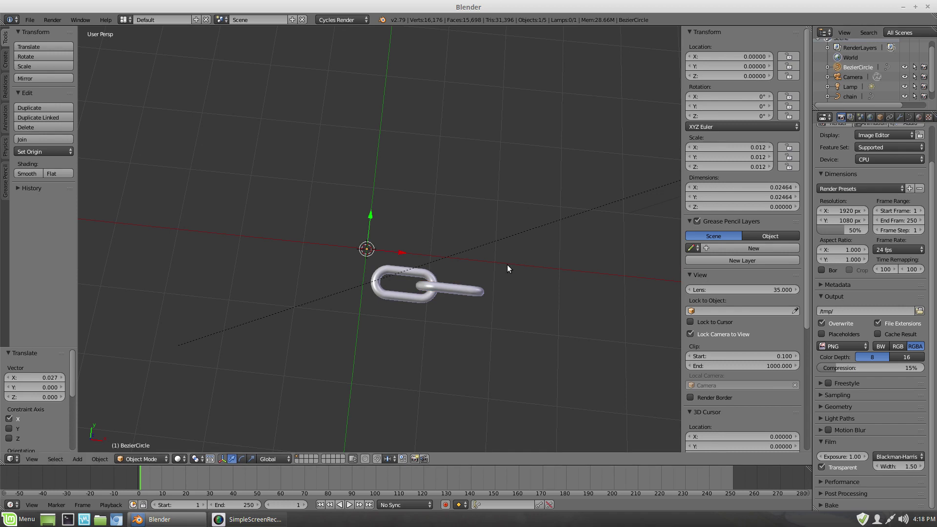
key(s)
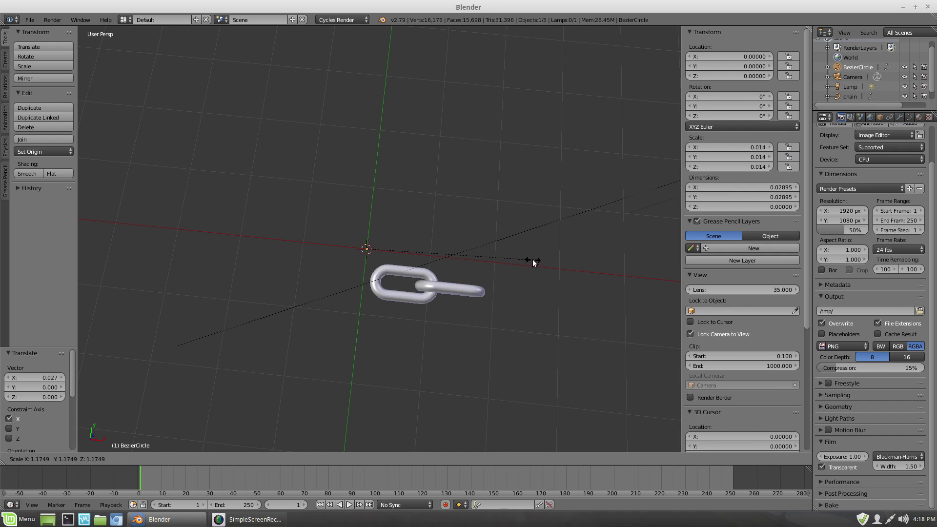
click(533, 262)
Duplicate both links together with the bevel circle and offset the copies about -1.365 along X so they interlock.
middle_drag(468, 327, 473, 248)
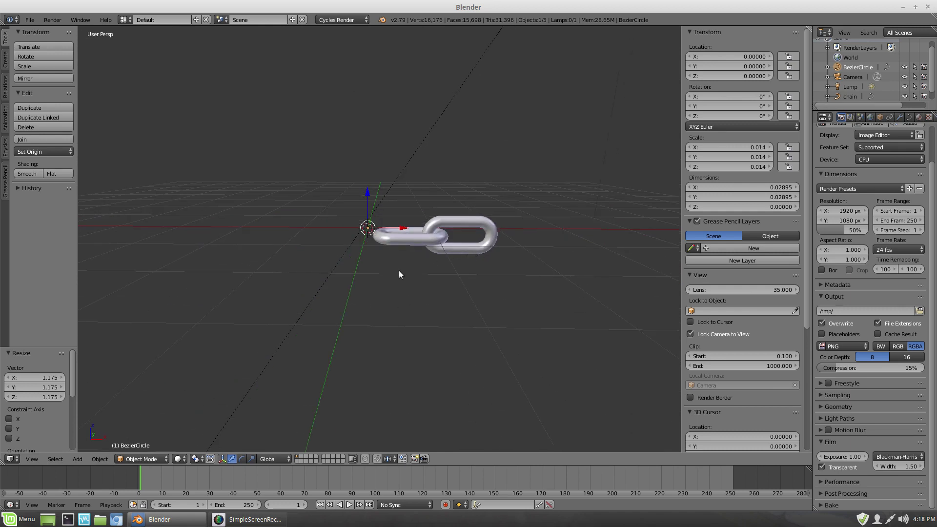
right_click(409, 240)
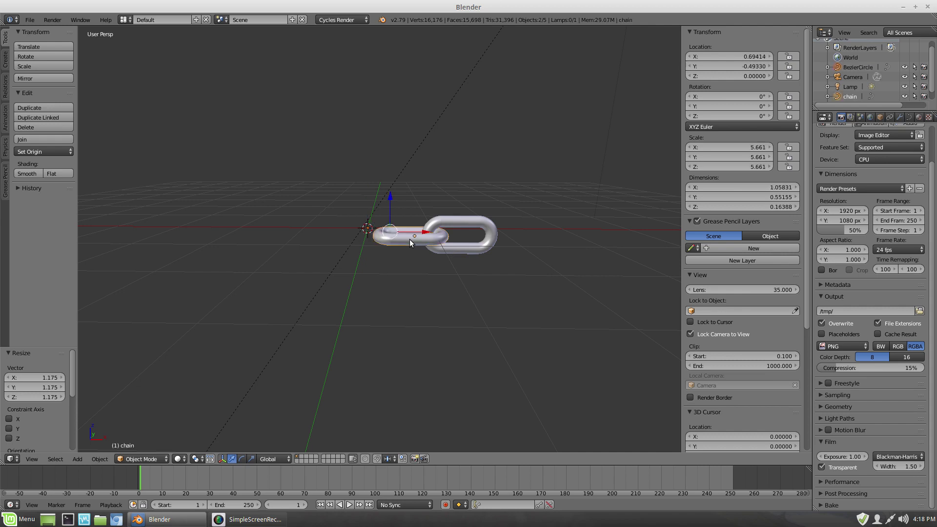
shift+right_click(480, 225)
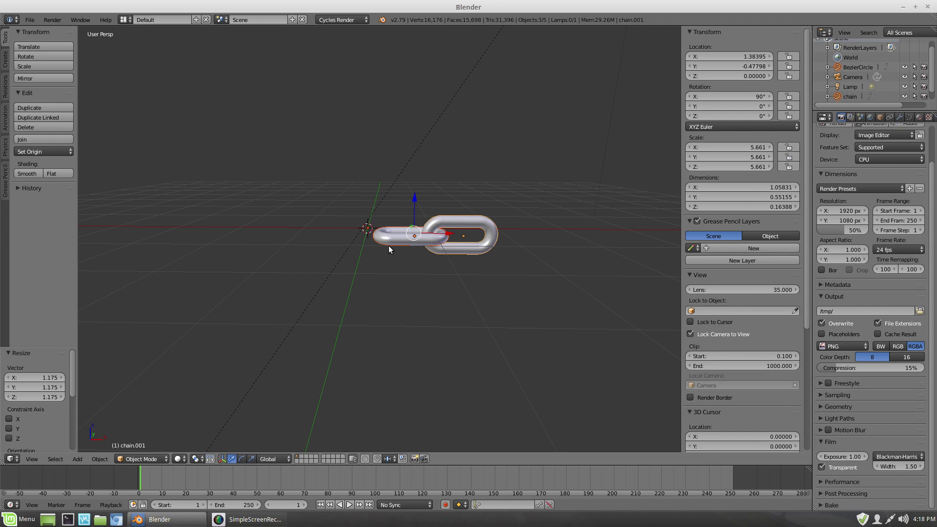
key(shift+d)
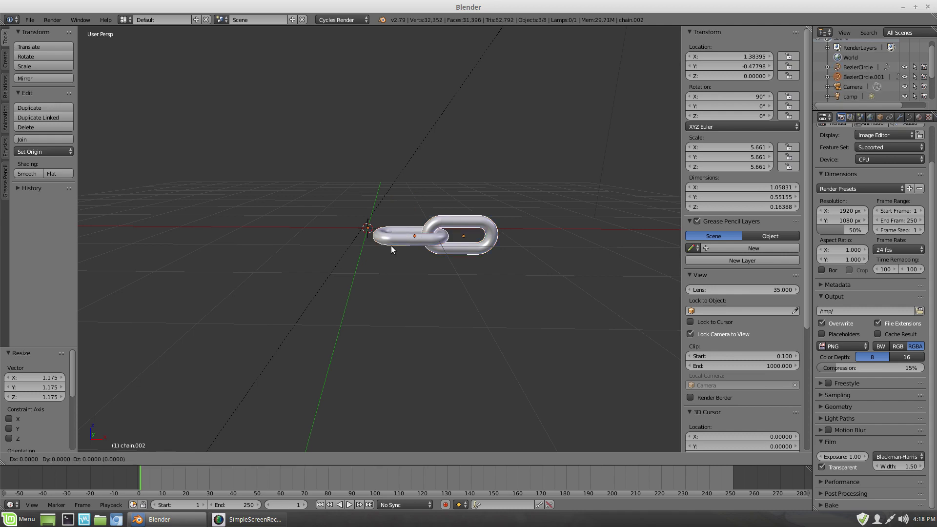
key(x)
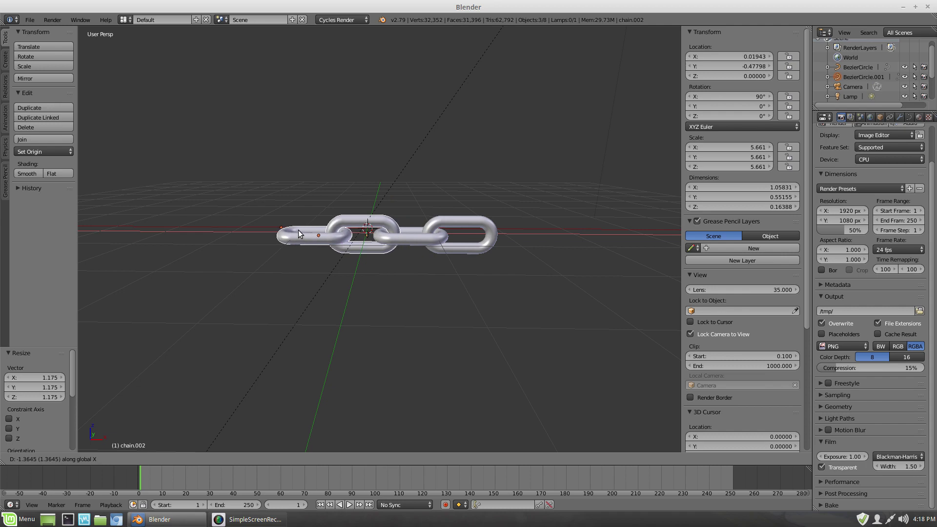
click(299, 233)
Add the two original links to the selection, duplicate all four links and offset the copies about -2.73 along X.
middle_drag(427, 248, 429, 286)
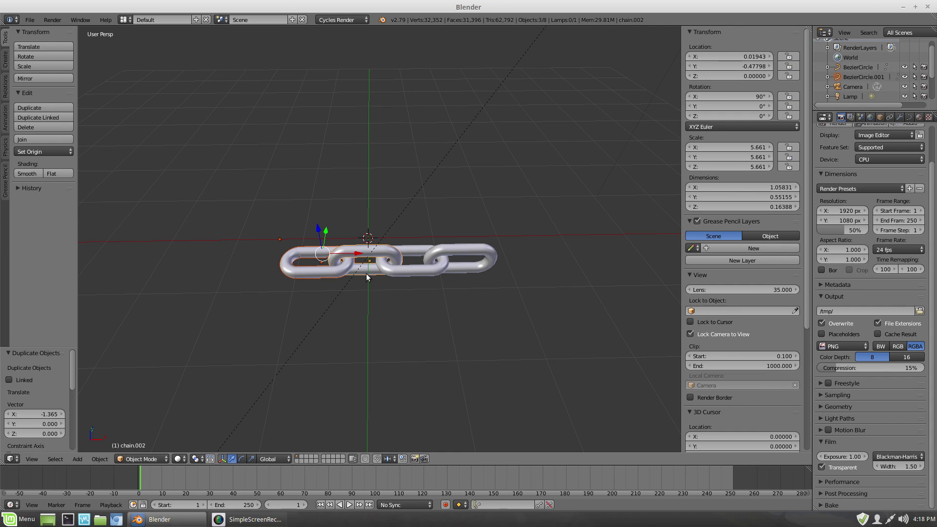
shift+right_click(417, 273)
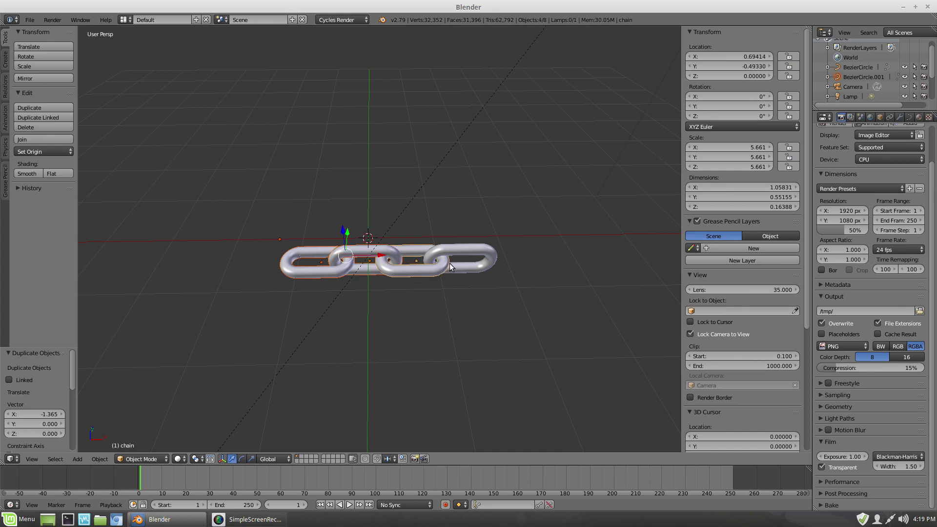
shift+right_click(467, 251)
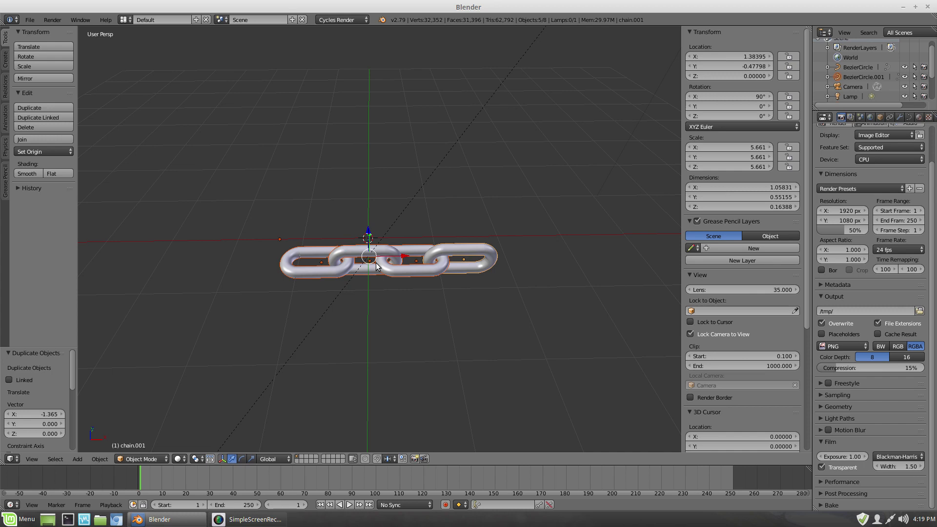
key(shift+d)
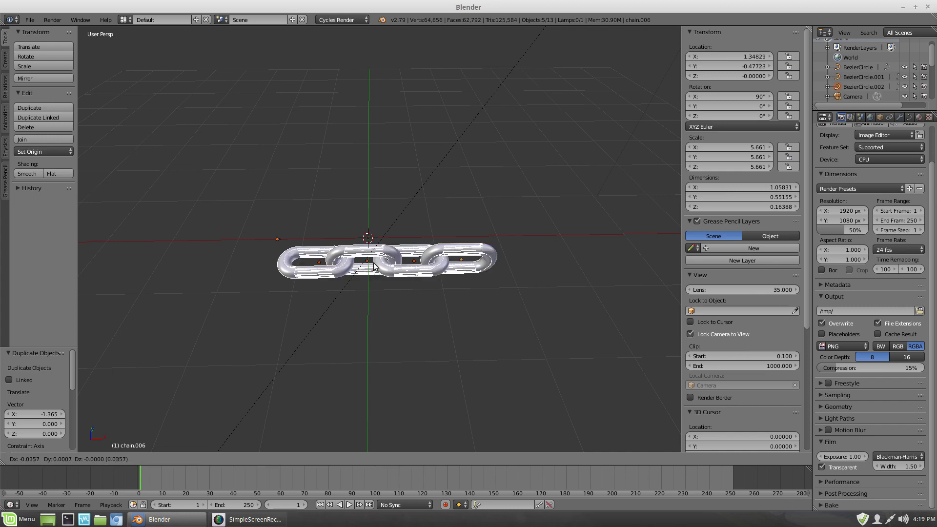
key(x)
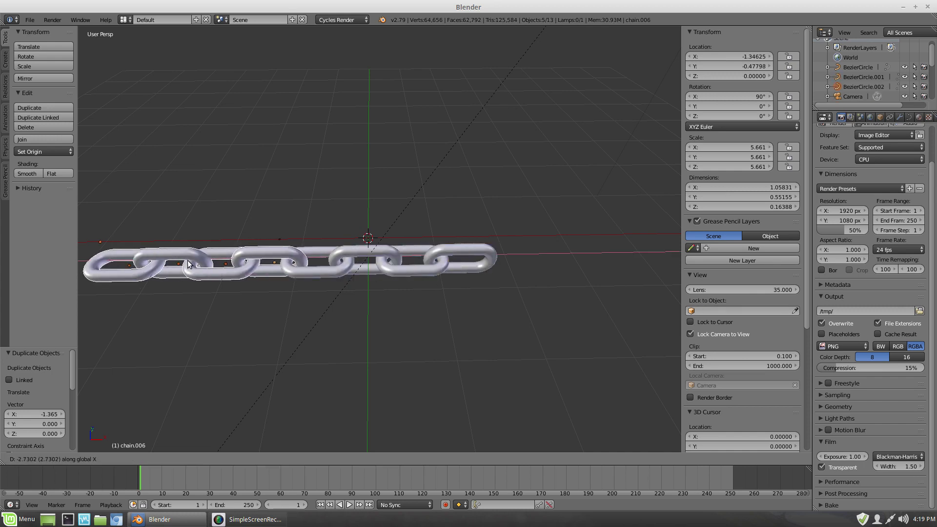
click(187, 260)
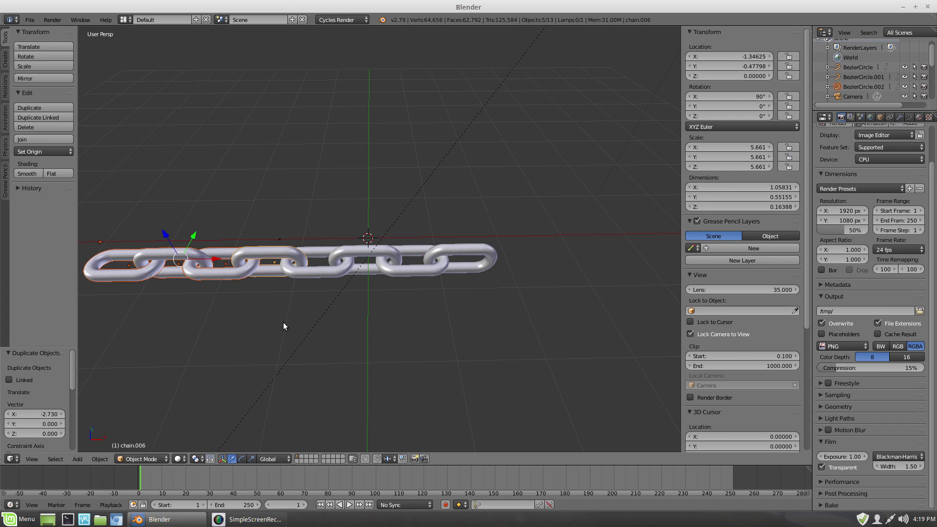
Extend the selection to all eight links, duplicate them and offset the copies about -5.44 along X to lengthen the chain.
shift+middle_drag(283, 326, 413, 328)
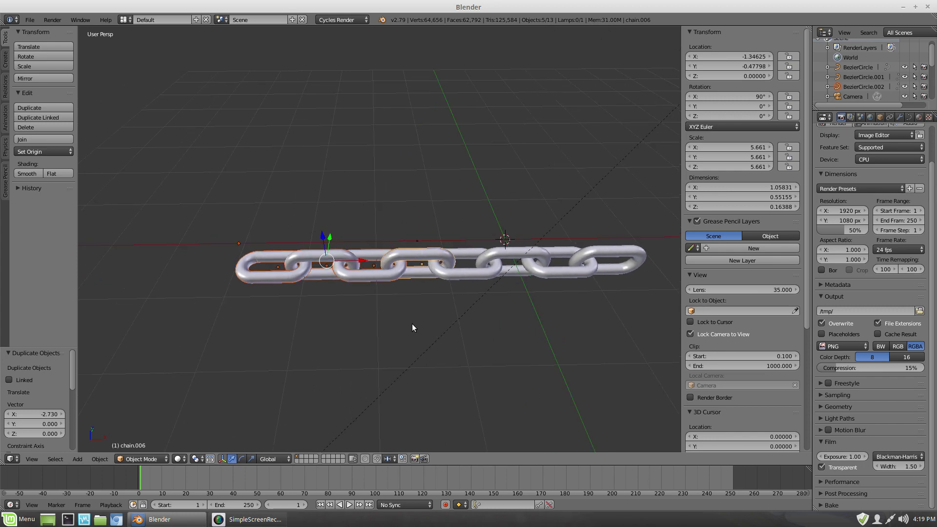
shift+right_click(484, 276)
shift+right_click(517, 274)
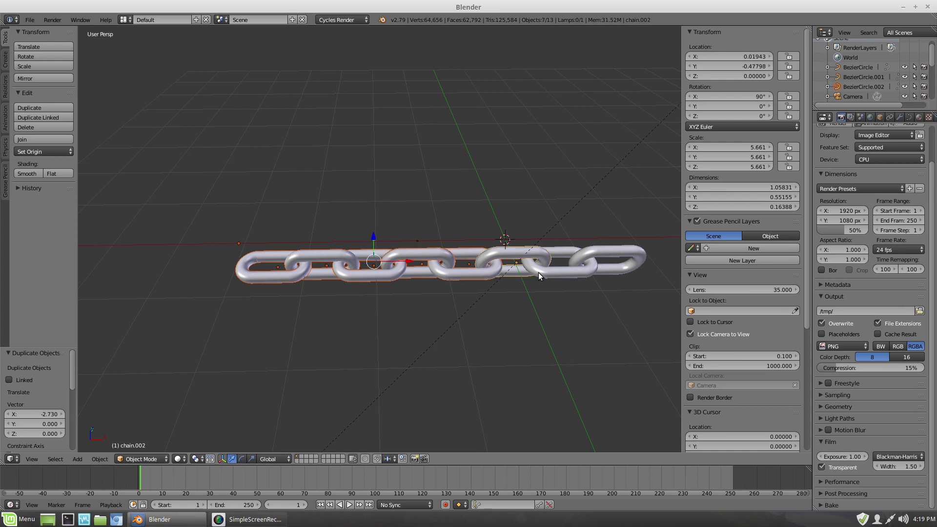
shift+right_click(558, 270)
shift+right_click(635, 273)
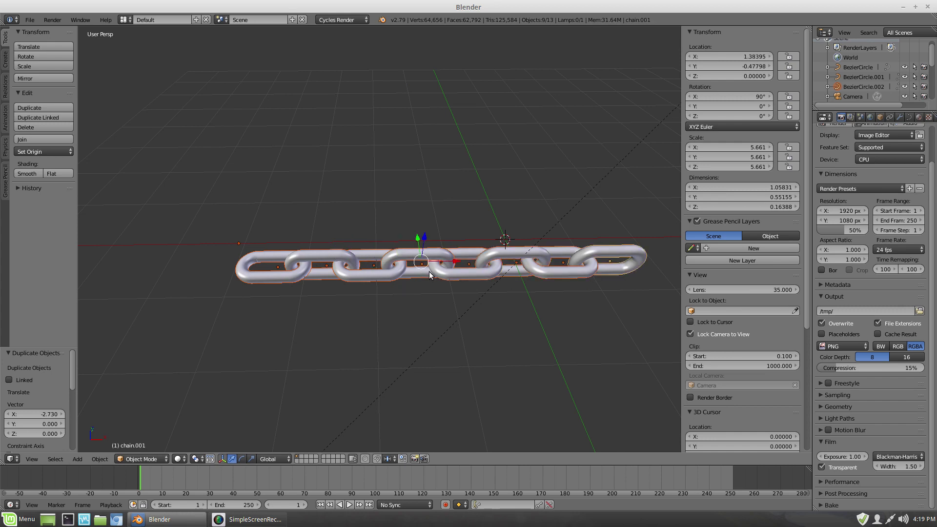
key(shift+d)
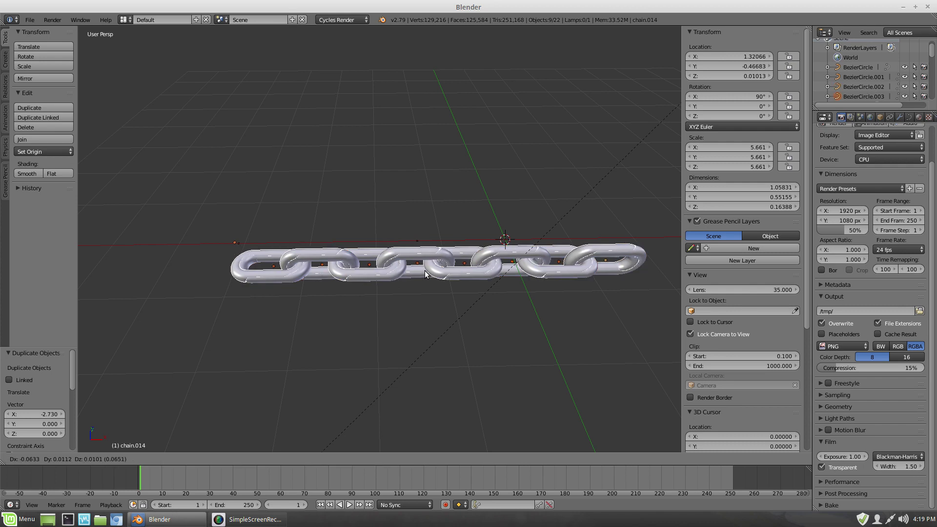
key(x)
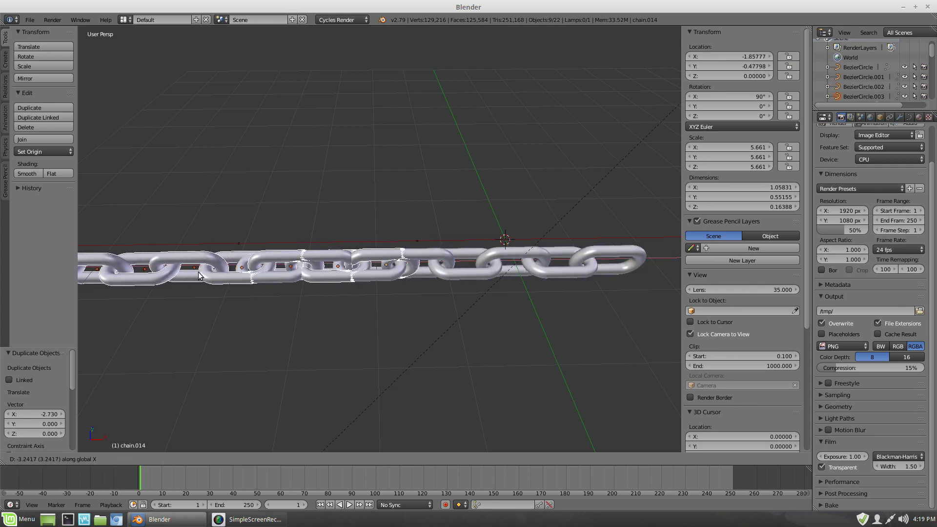
click(642, 281)
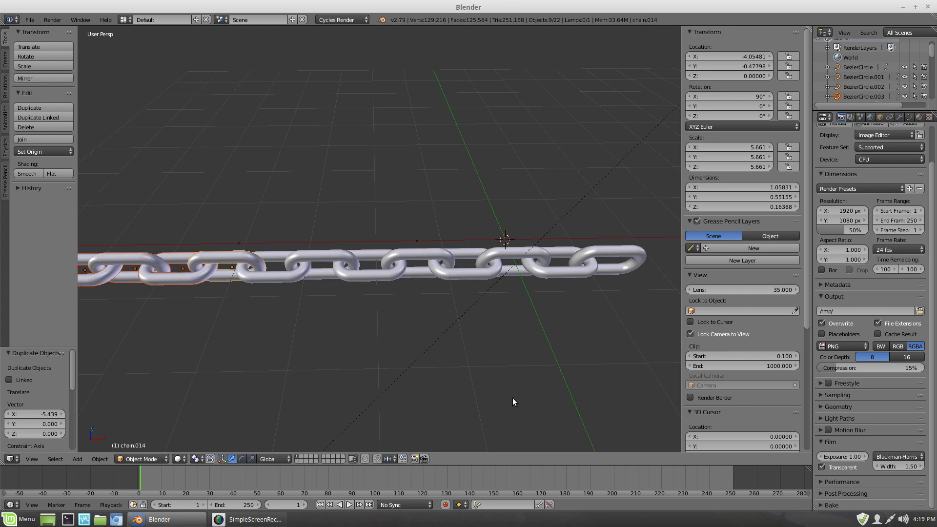
Add a cone-shaped empty and move it to about 1.96 along Y, beside the chain.
key(KP_0)
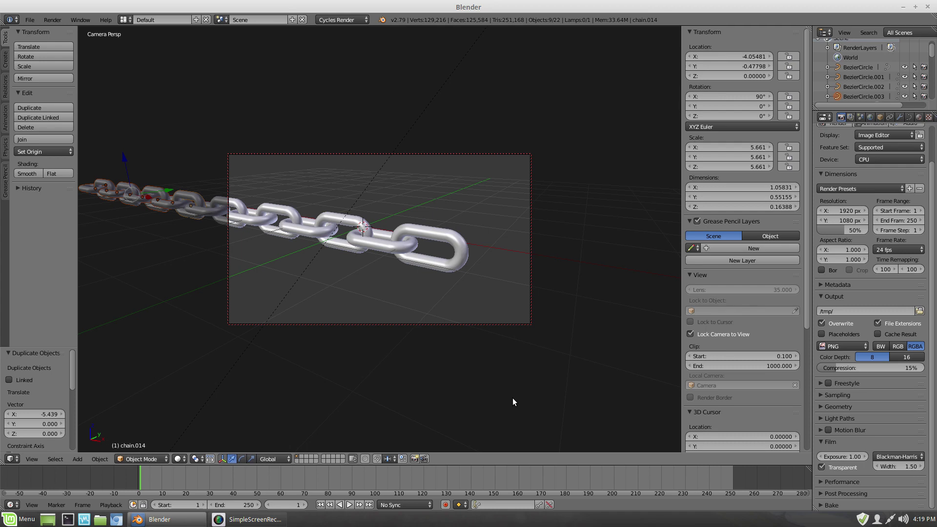
key(KP_1)
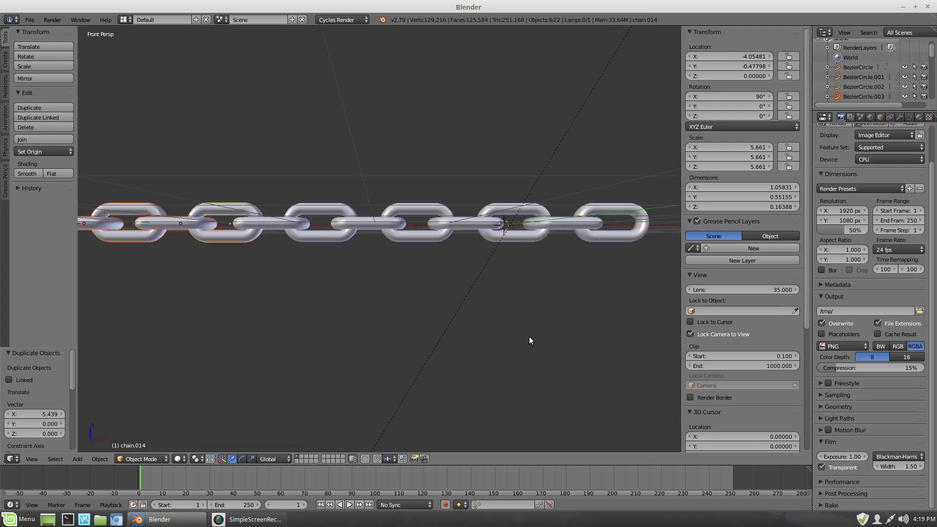
scroll(513, 293, down, 4)
middle_drag(561, 271, 479, 379)
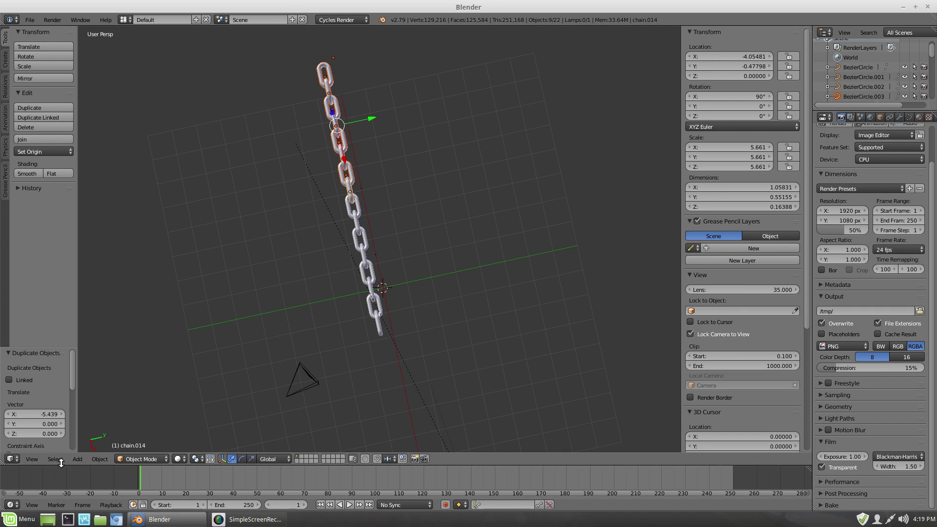
click(77, 459)
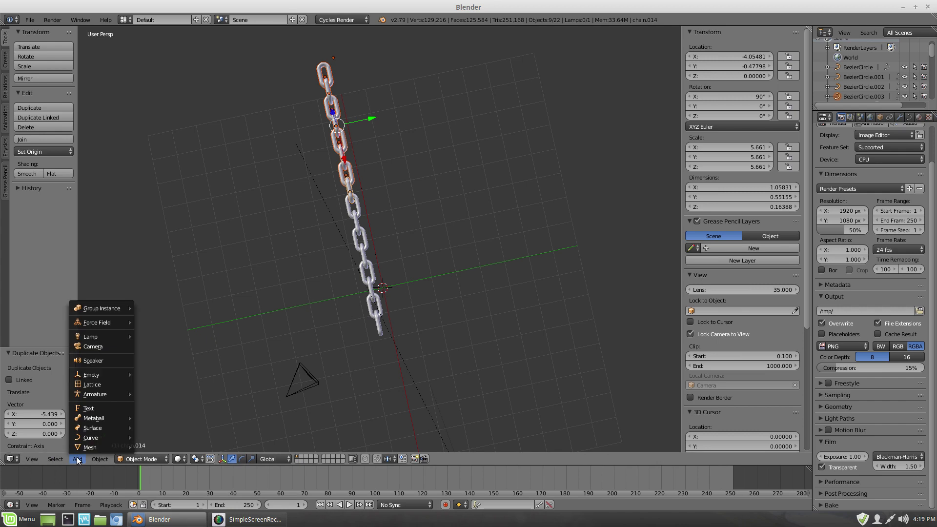
mouse_move(105, 375)
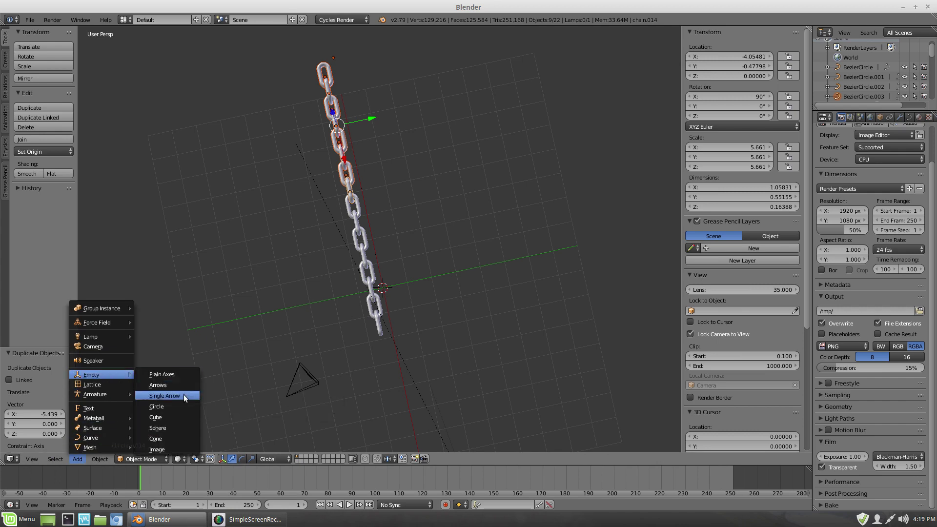
click(181, 435)
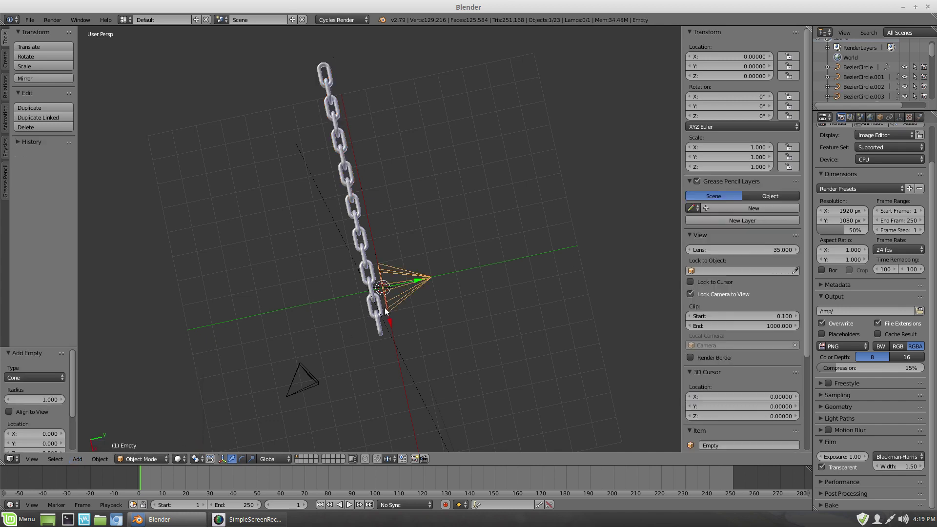
drag(418, 282, 458, 277)
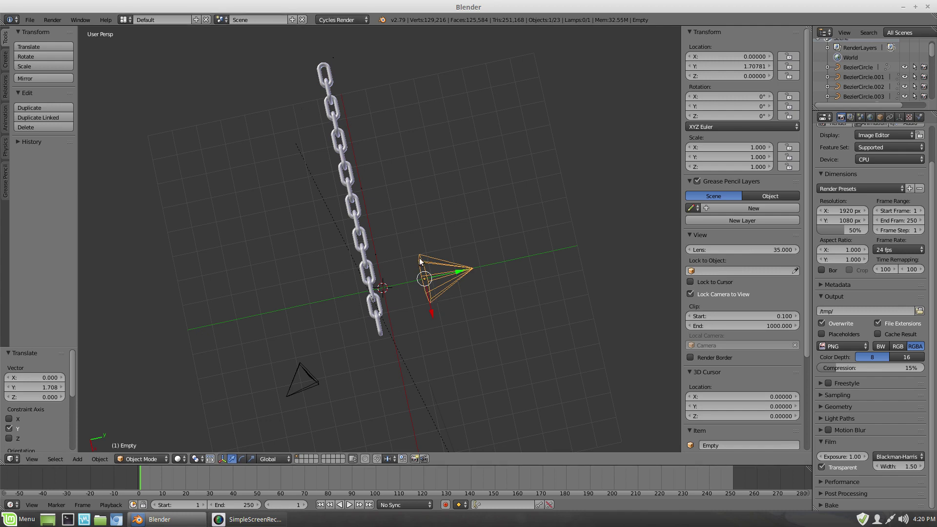
drag(453, 276, 459, 275)
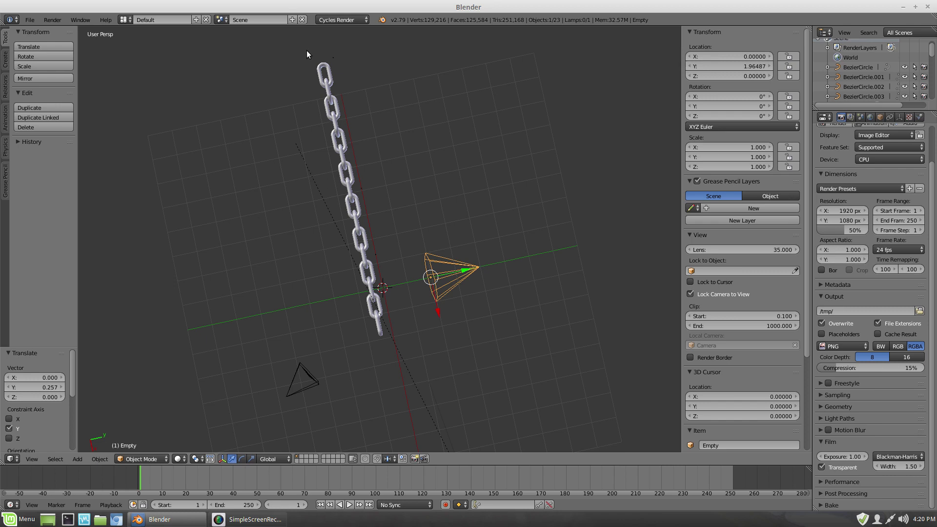
drag(307, 51, 333, 63)
mouse_move(341, 100)
mouse_down()
mouse_move(383, 340)
mouse_move(377, 359)
mouse_up()
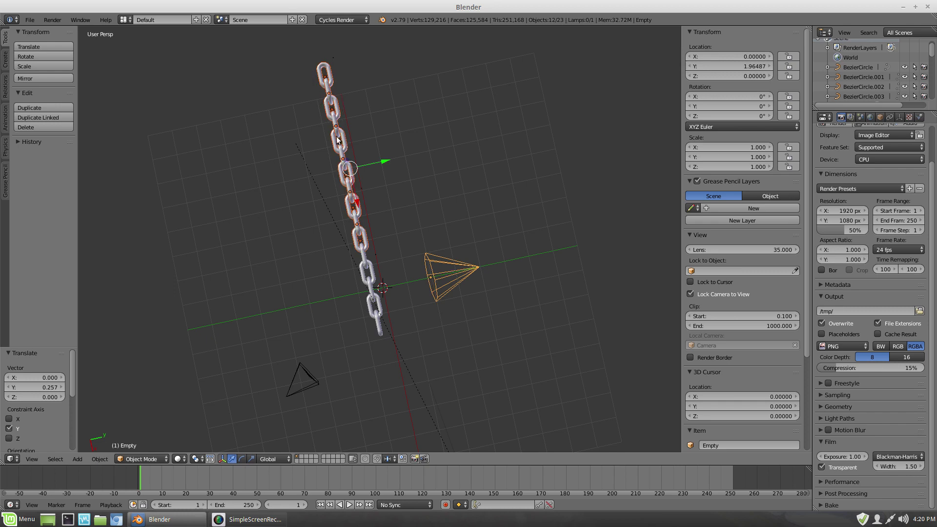
click(361, 108)
ctrl+drag(344, 82, 344, 81)
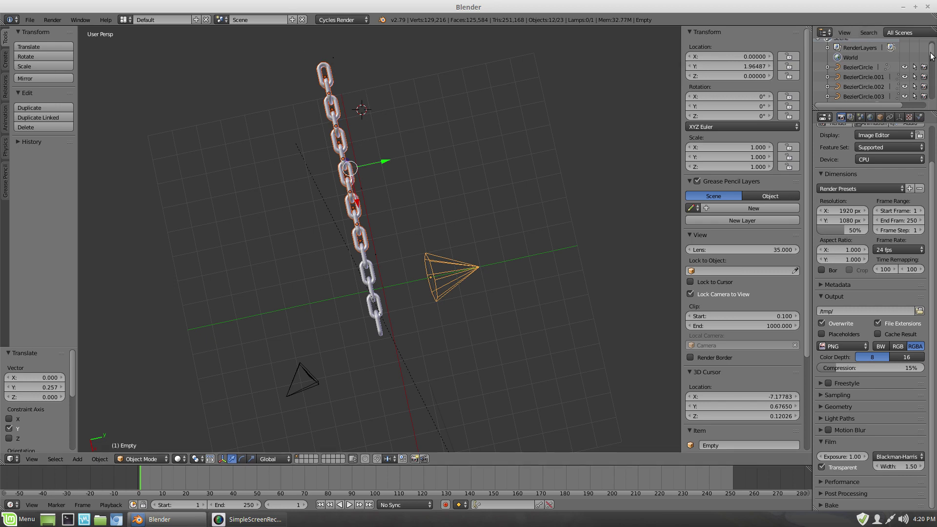
Rename the cone empty to "Chain Controller".
drag(933, 53, 934, 67)
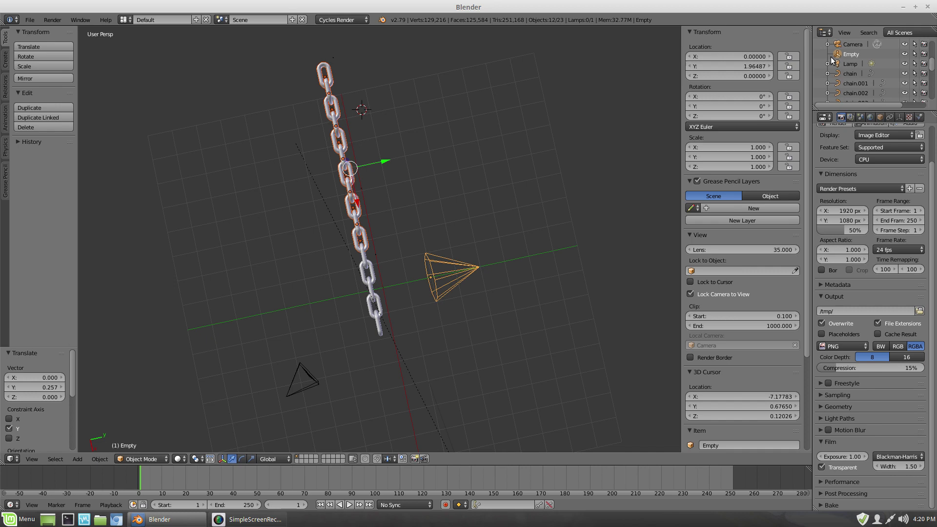
click(848, 54)
double_click(850, 54)
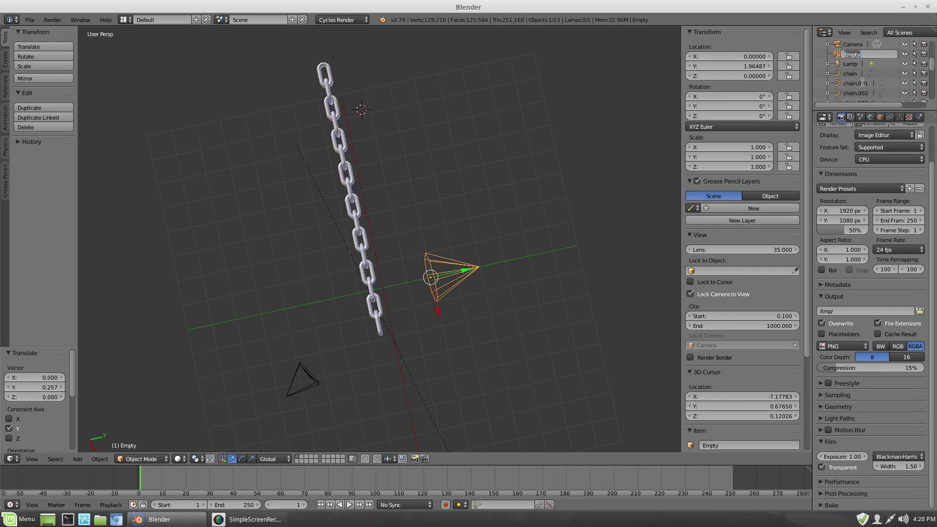
text(chain Controller)
key(Return)
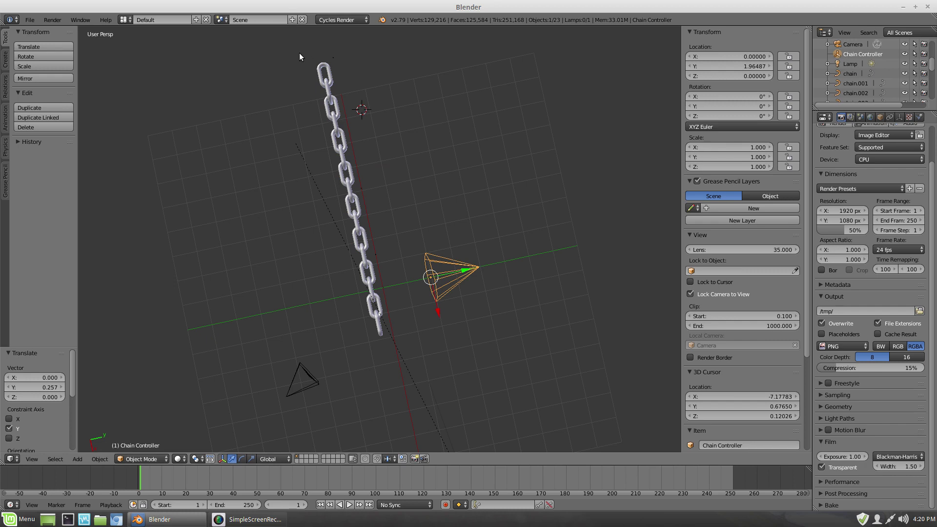
Add all the chain links to the selection and parent them to the Chain Controller with Object (Keep Transform).
mouse_move(294, 54)
ctrl+mouse_down()
mouse_move(340, 73)
mouse_move(357, 135)
mouse_move(391, 350)
mouse_move(376, 362)
ctrl+mouse_up()
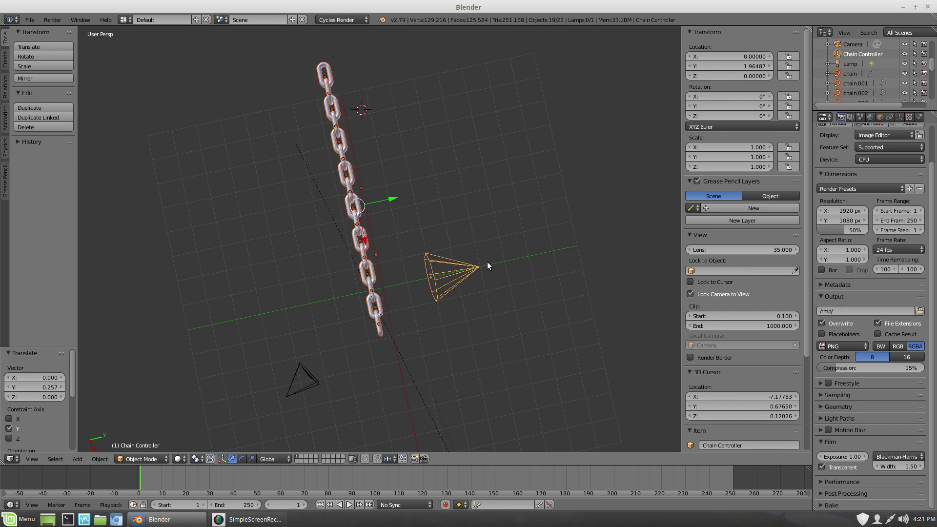
click(100, 459)
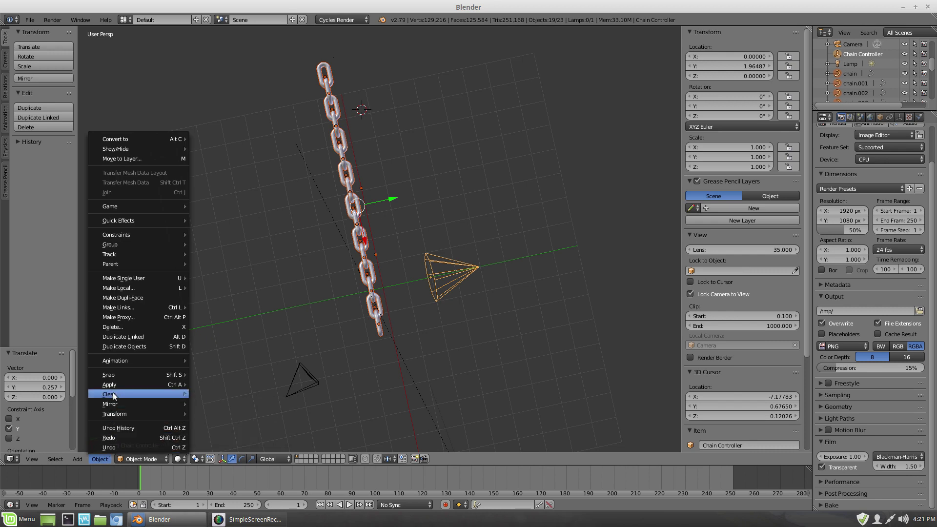
mouse_move(133, 263)
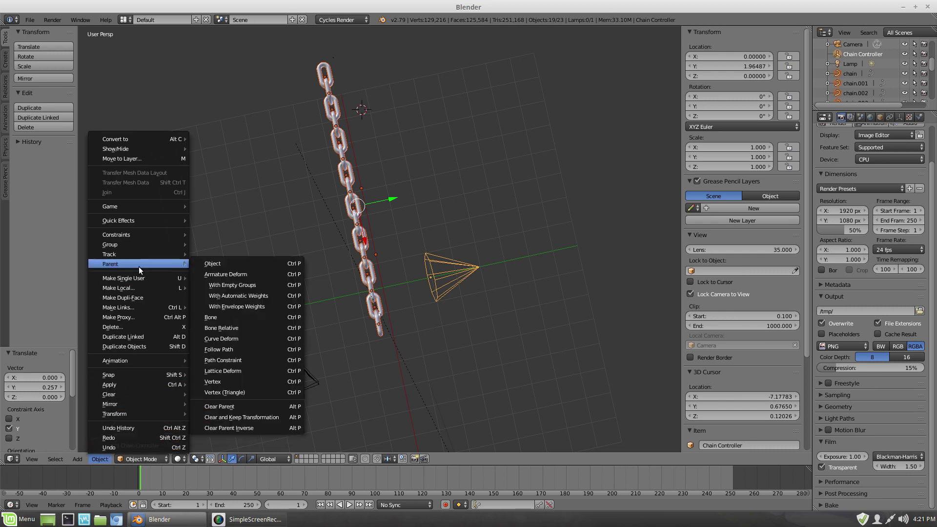
click(250, 263)
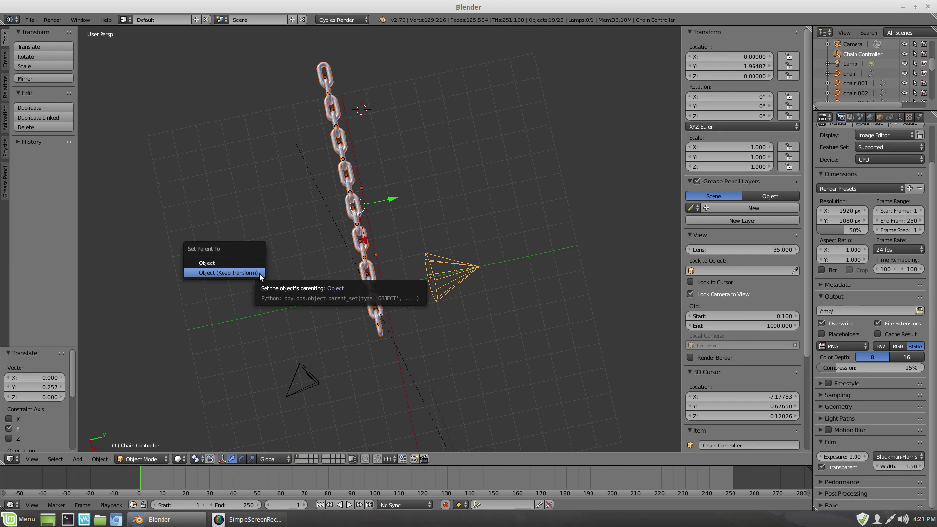
click(260, 274)
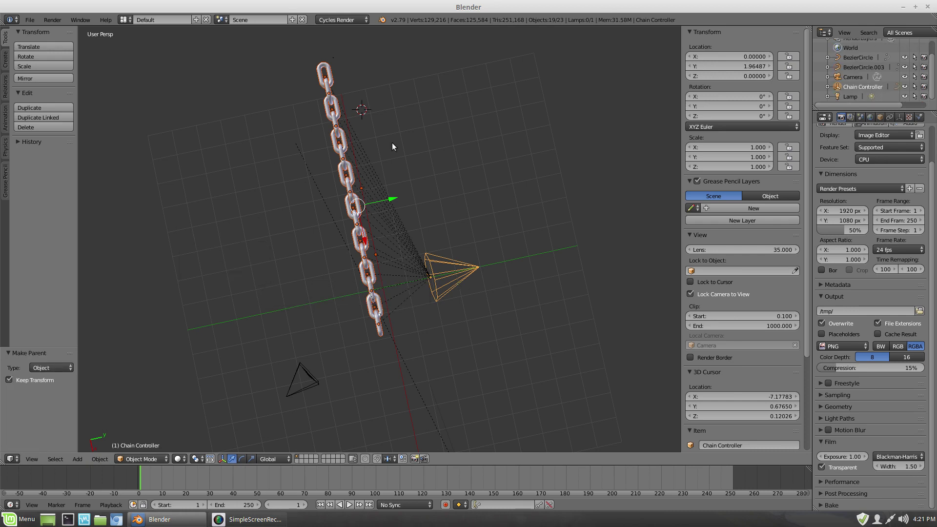
Select only the Chain Controller and move it to about -0.12 along X to test that it carries the chain.
click(857, 85)
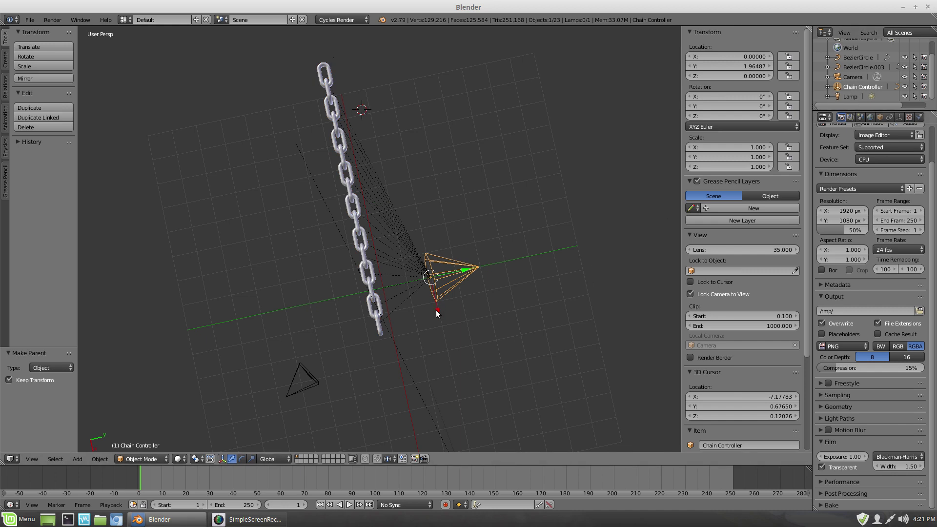
key(g)
key(x)
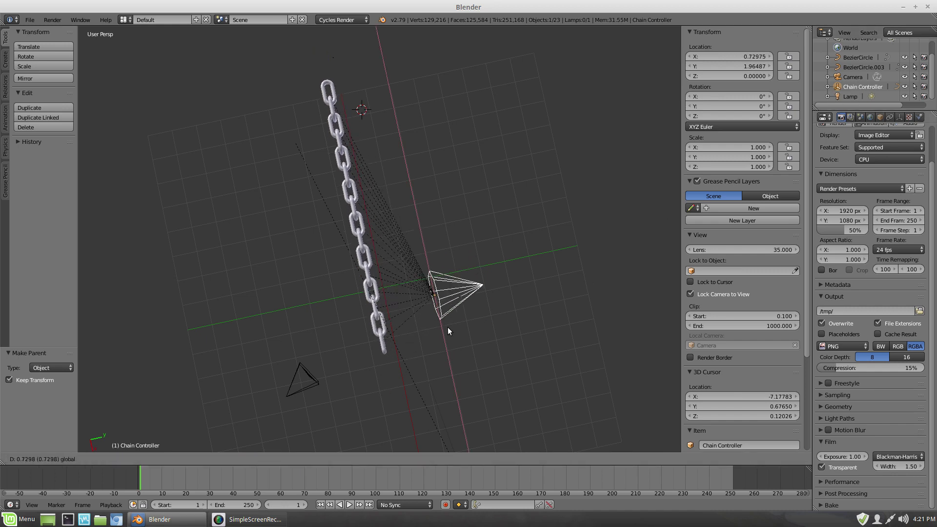
click(439, 305)
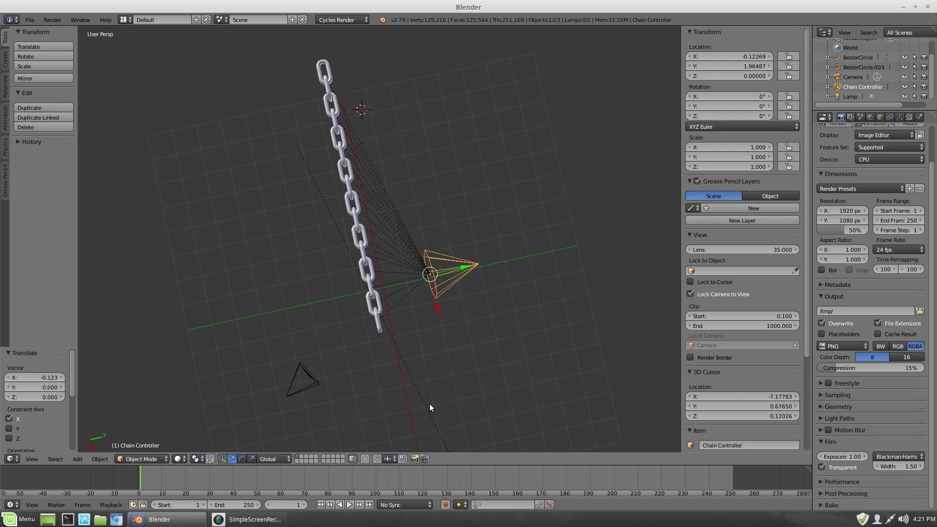
Reframe the locked camera diagonally along the chain from its near end, and move the Chain Controller to about 0.40 along X.
key(KP_0)
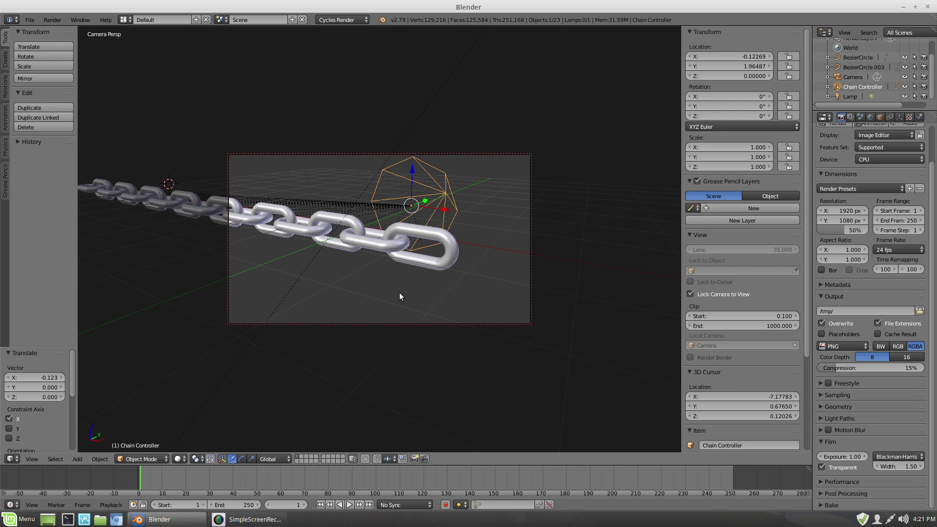
mouse_move(430, 291)
middle_down()
mouse_move(405, 300)
mouse_move(414, 298)
middle_up()
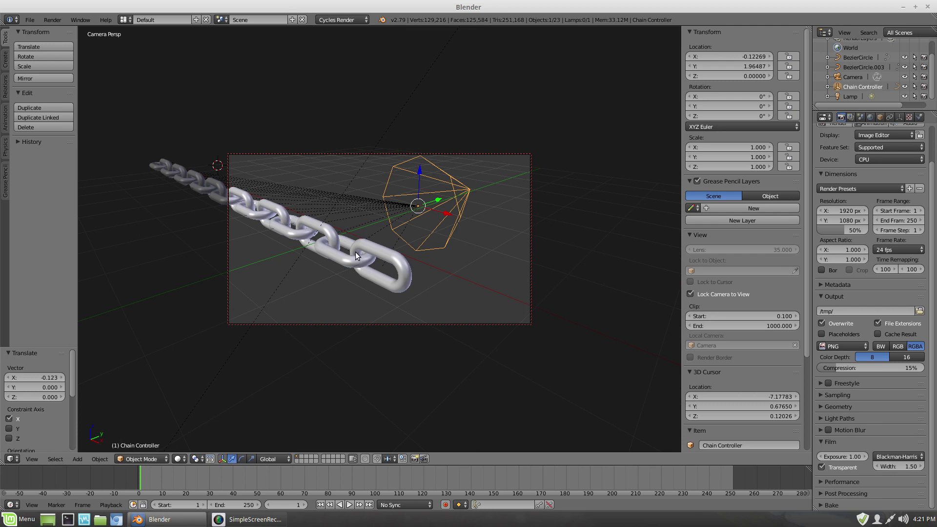
middle_drag(355, 251, 432, 251)
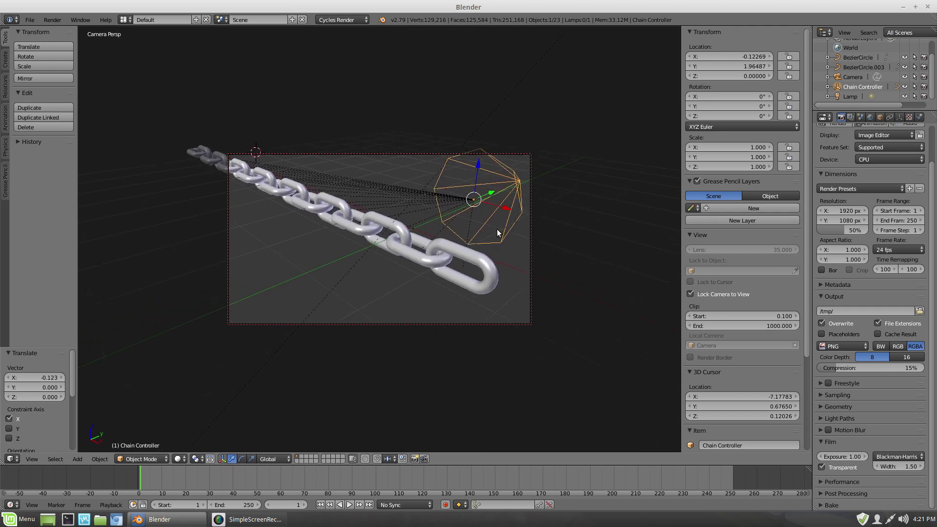
scroll(421, 261, up, 1)
scroll(421, 260, up, 1)
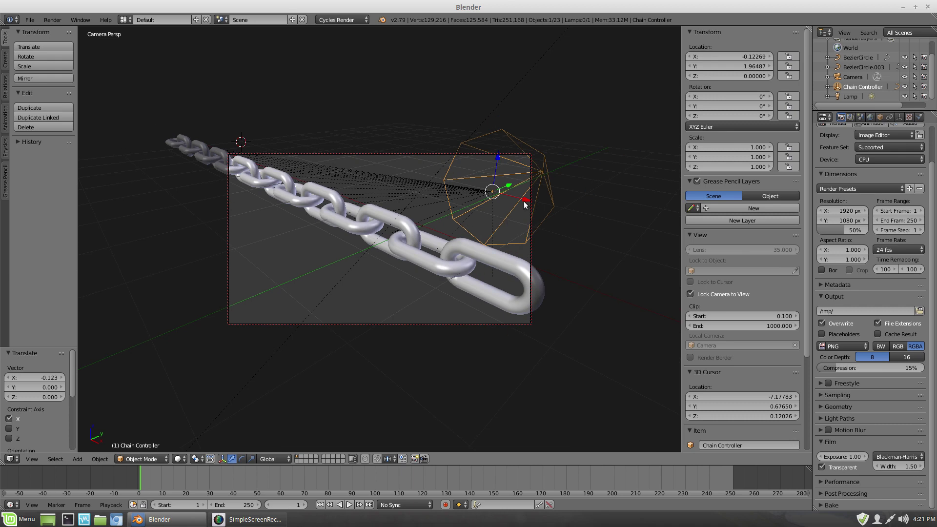
drag(524, 201, 553, 212)
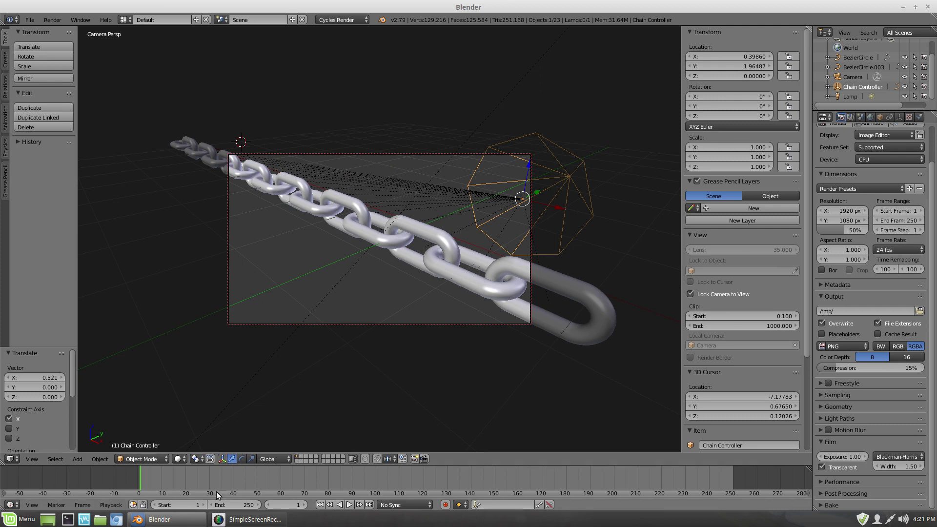
Set the animation's end frame to 36.
click(258, 504)
click(248, 505)
text(36)
key(Return)
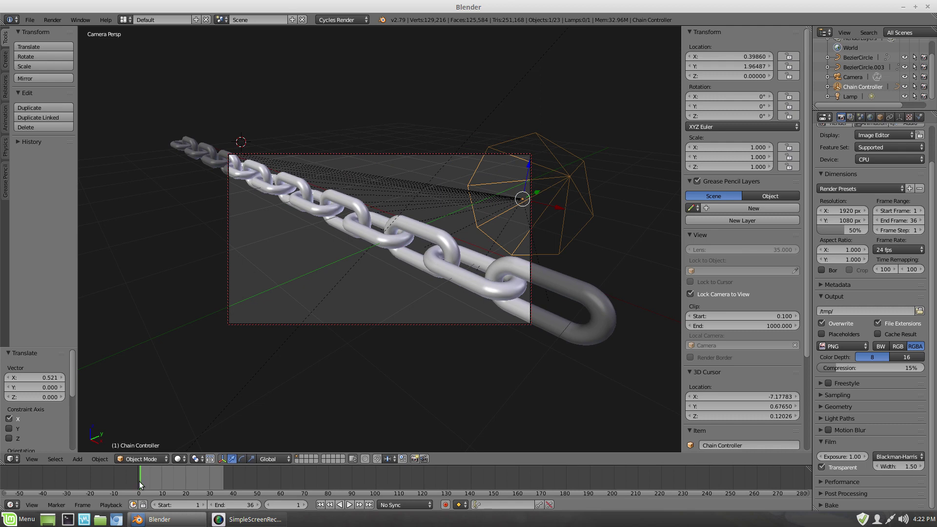
Make Location the active keying set and insert a location keyframe for the Chain Controller at frame 1.
click(500, 505)
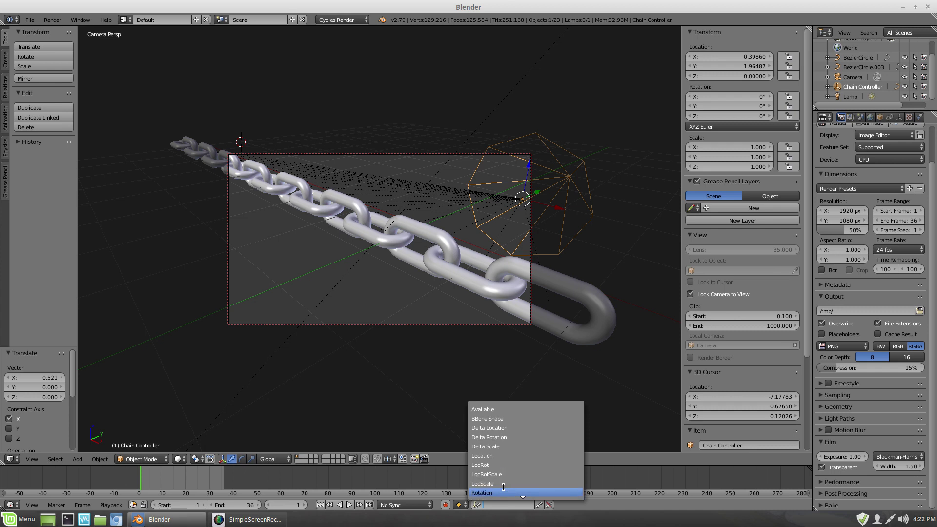
click(501, 456)
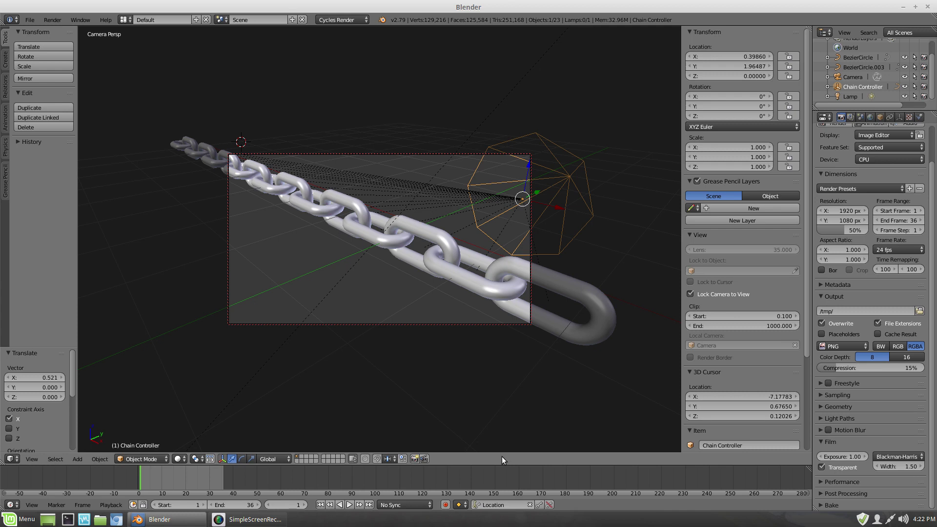
click(539, 506)
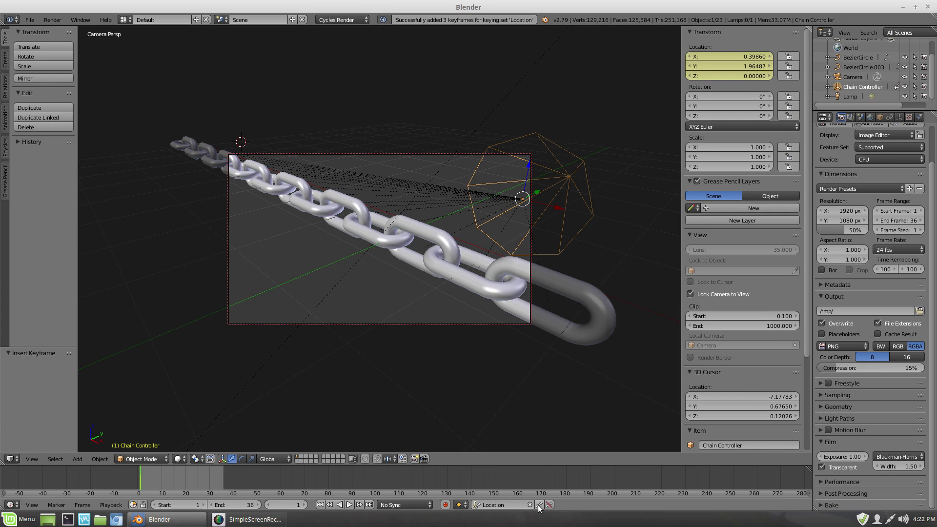
At frame 36, set the Chain Controller's X location to about 1.77 and insert a location keyframe.
click(369, 506)
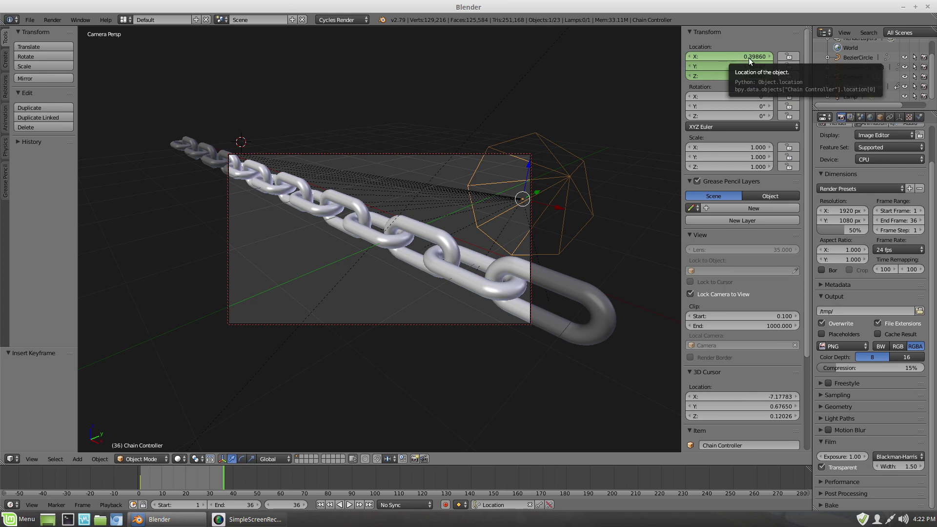
drag(749, 58, 913, 58)
drag(730, 56, 731, 57)
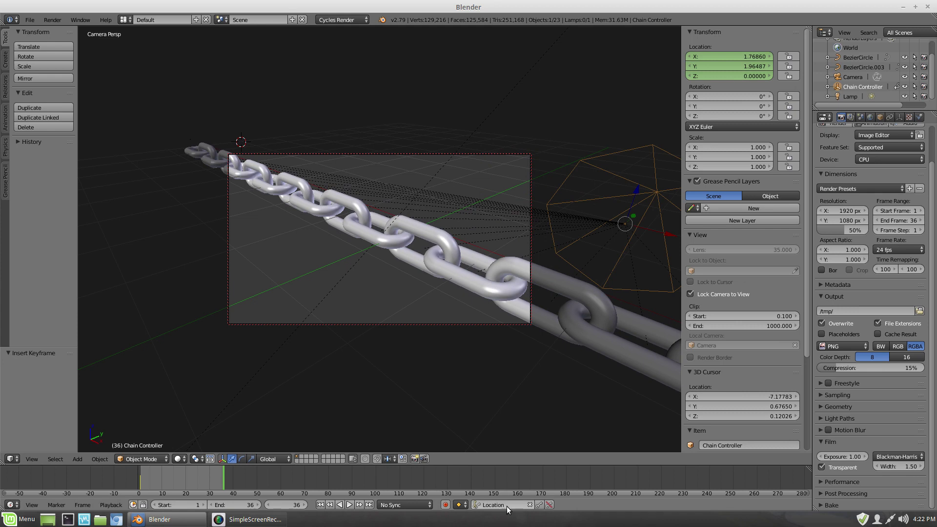
click(539, 505)
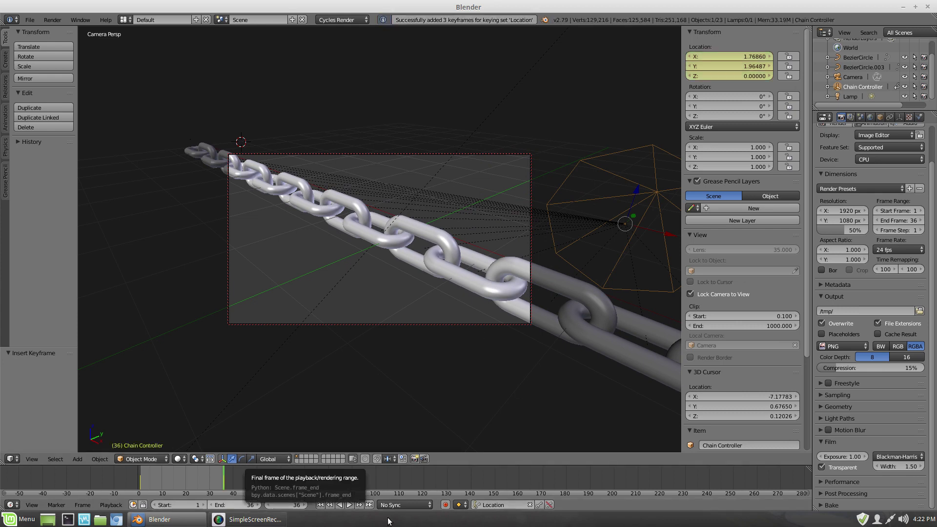
Play the chain animation to check its motion, stop it and return to frame 1.
click(349, 506)
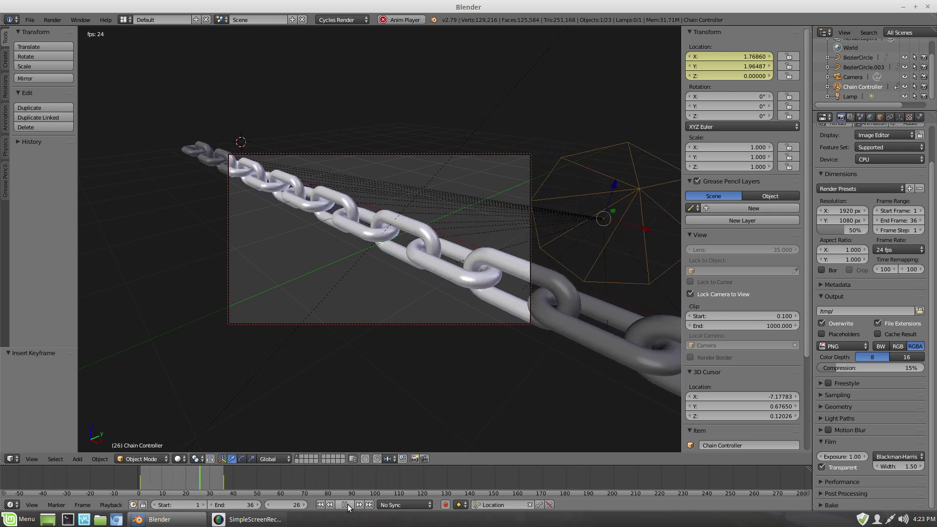
click(345, 505)
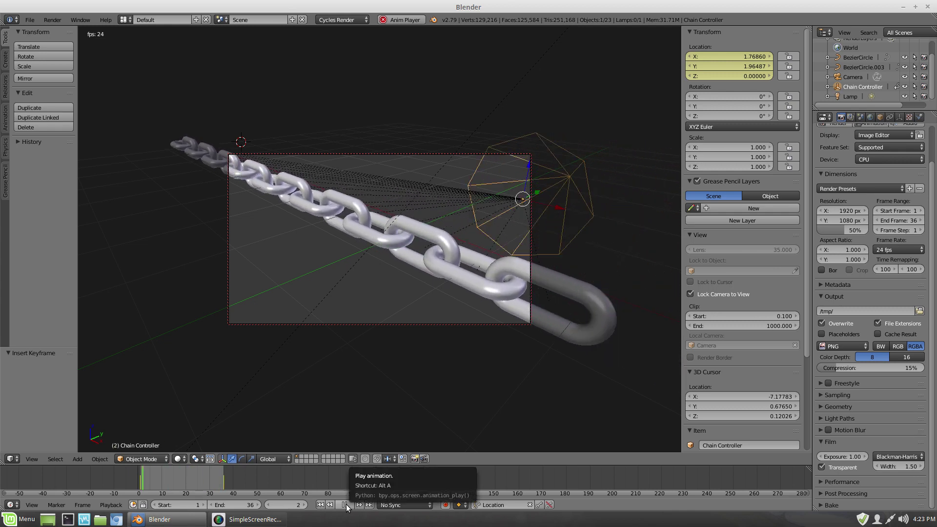
click(320, 505)
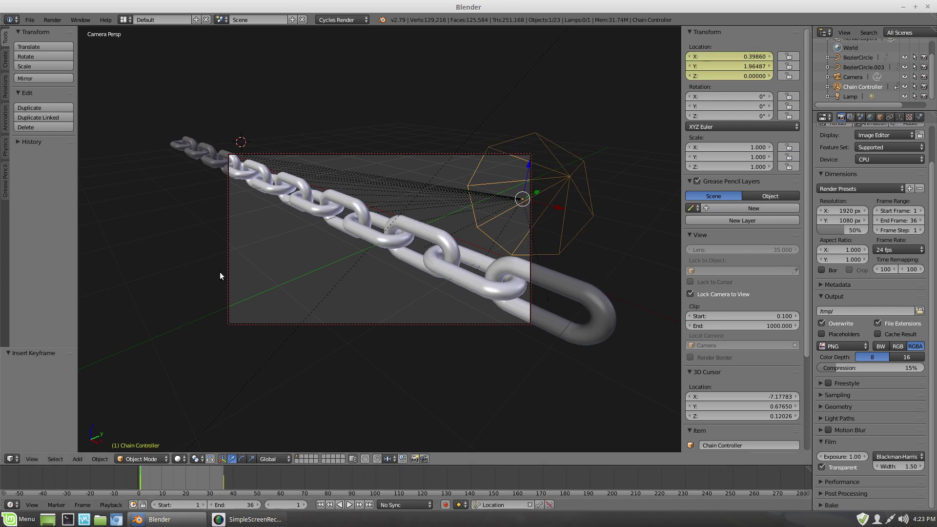
In the Graph Editor, normalize the curves and set the Chain Controller's location keyframes to Linear interpolation, and return to the 3D View.
click(9, 459)
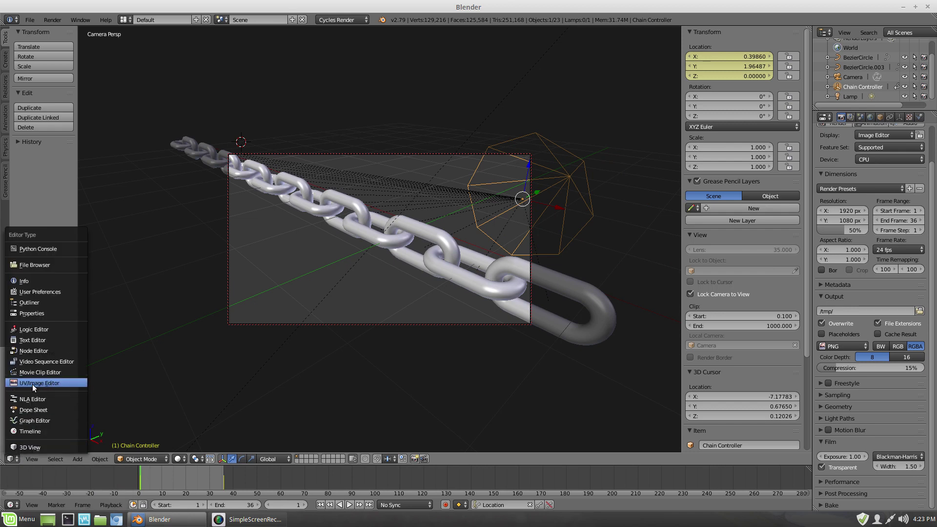
click(43, 420)
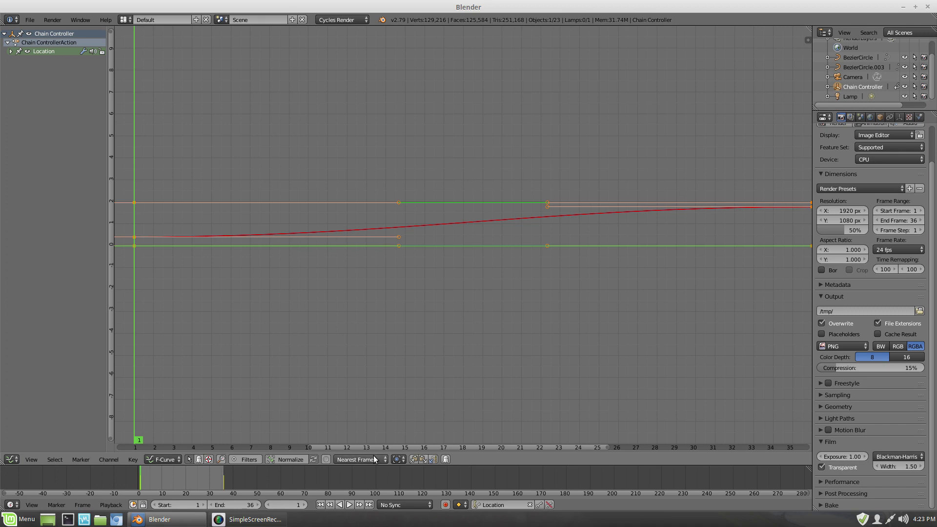
click(278, 459)
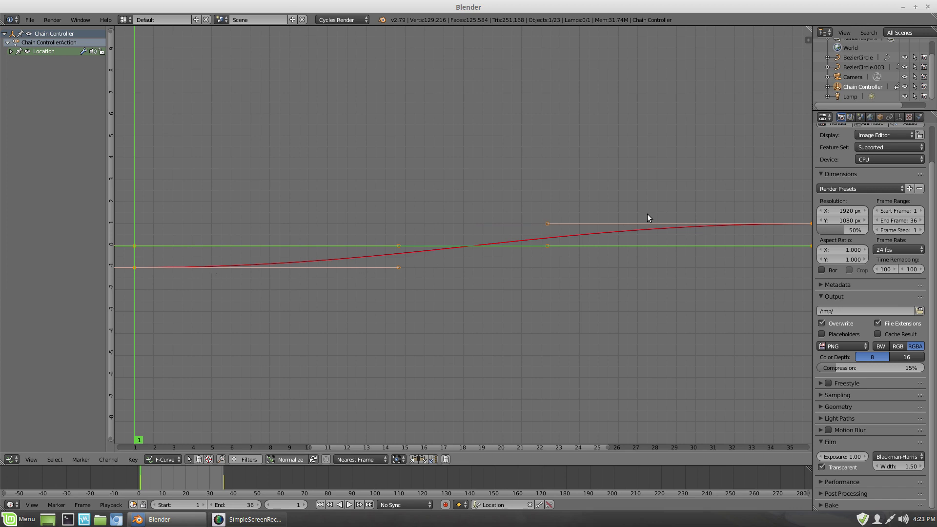
click(133, 460)
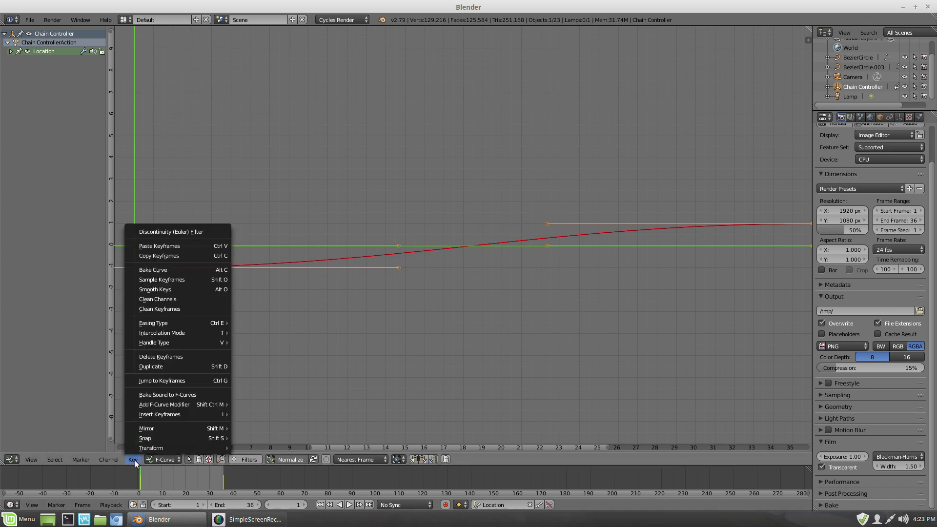
mouse_move(163, 336)
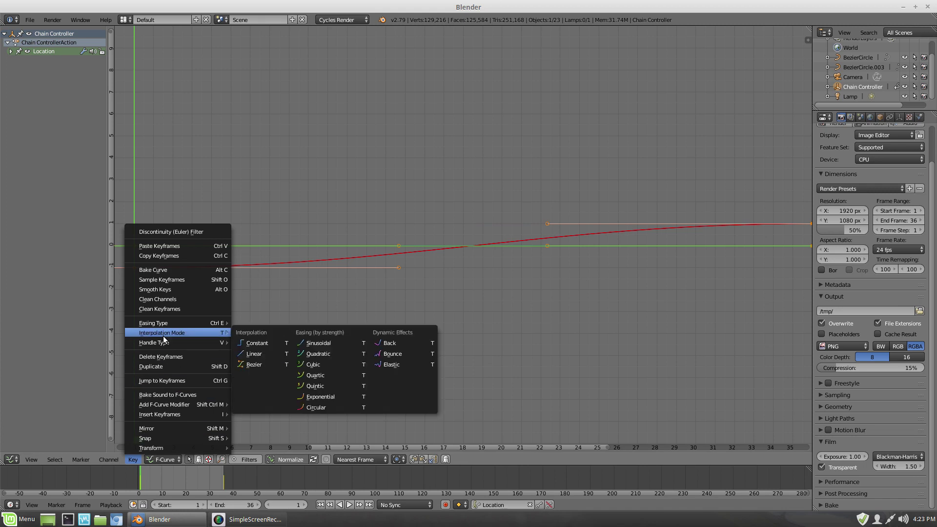
click(271, 356)
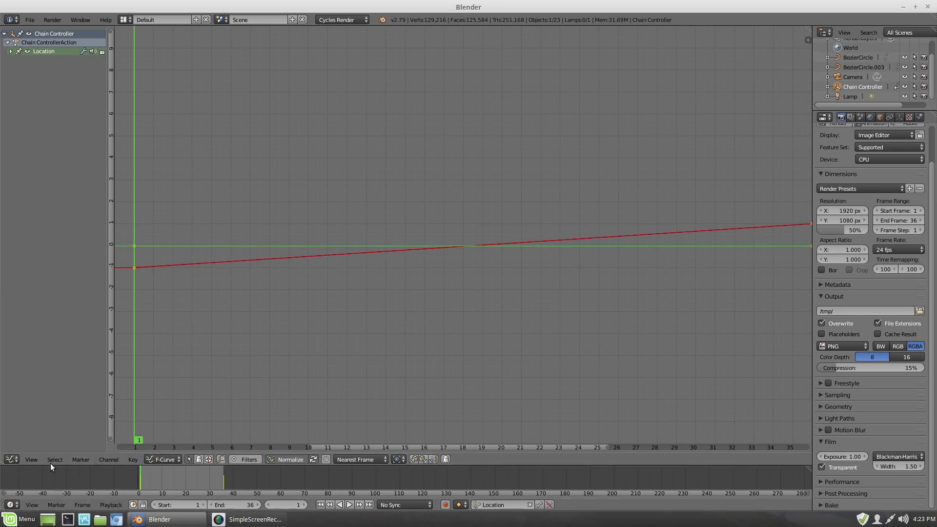
click(10, 459)
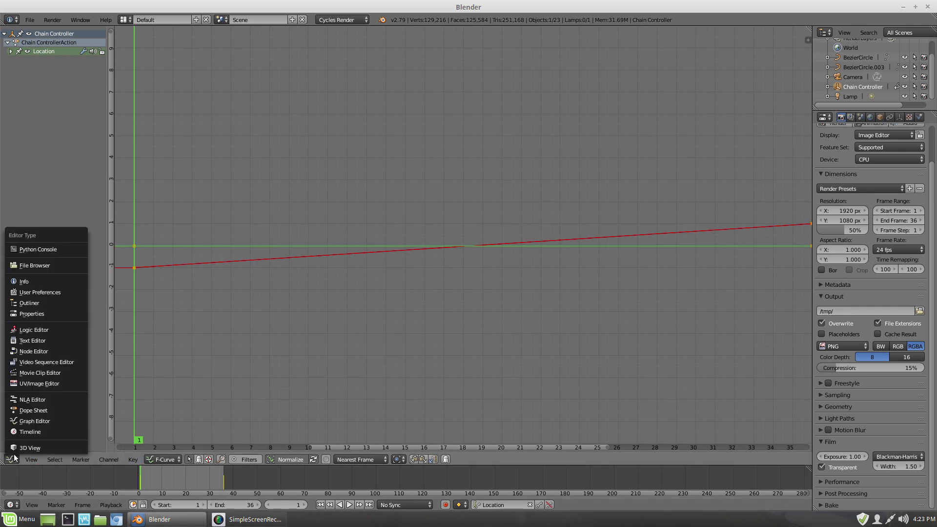
click(29, 448)
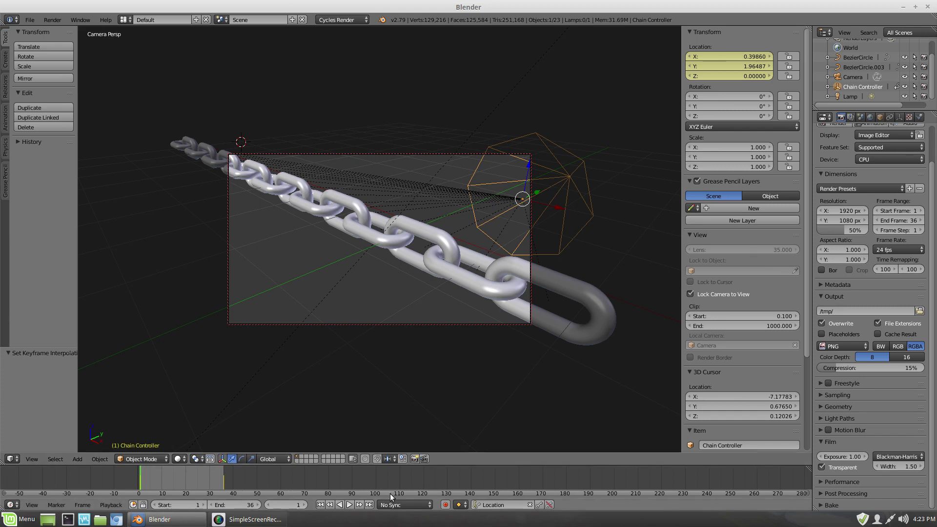
Play the animation to check the linear motion, stop at frame 14 and test-render that frame.
click(349, 505)
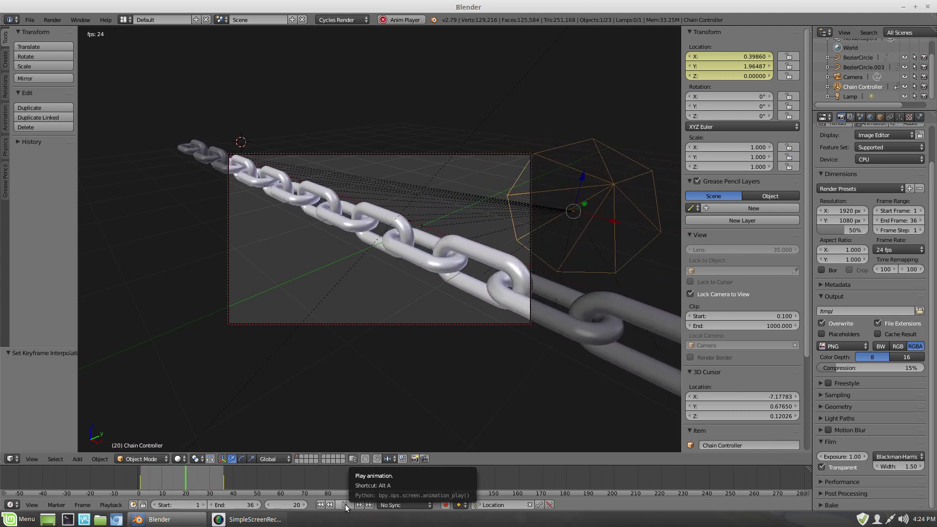
click(345, 504)
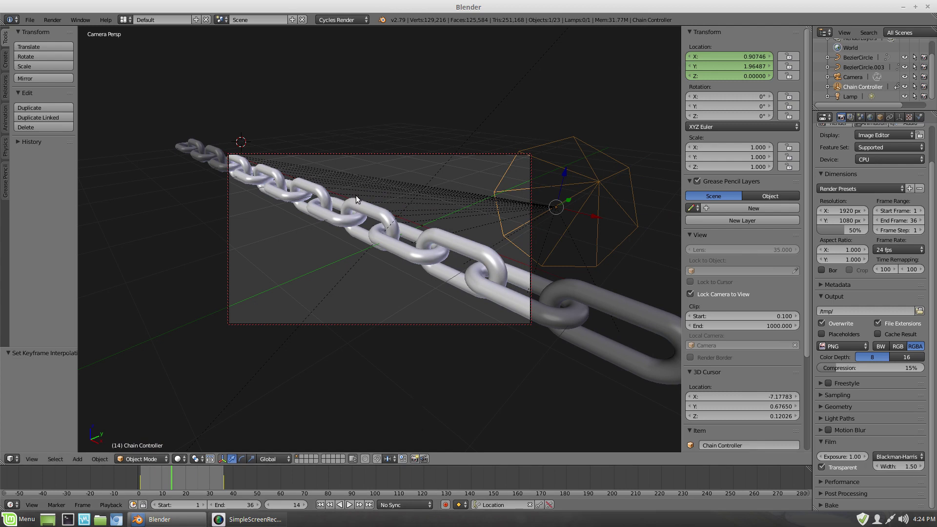
key(F12)
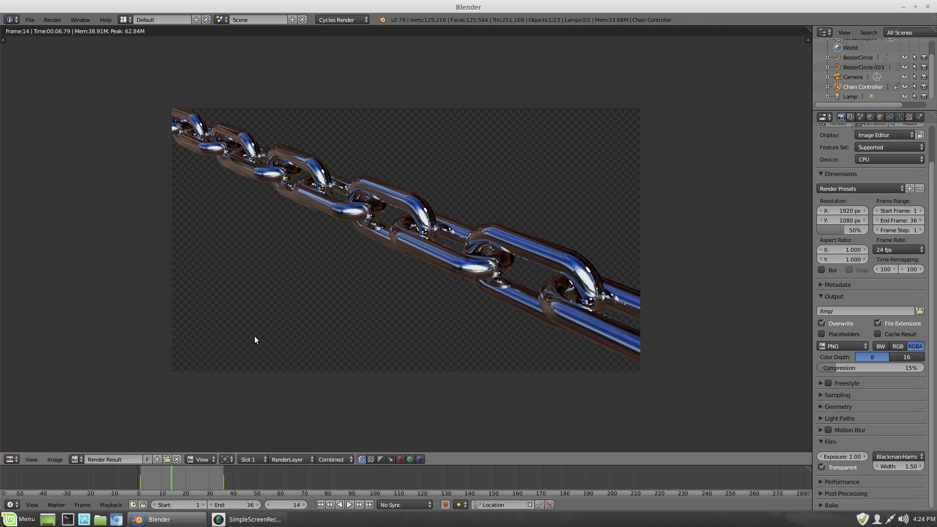
key(Escape)
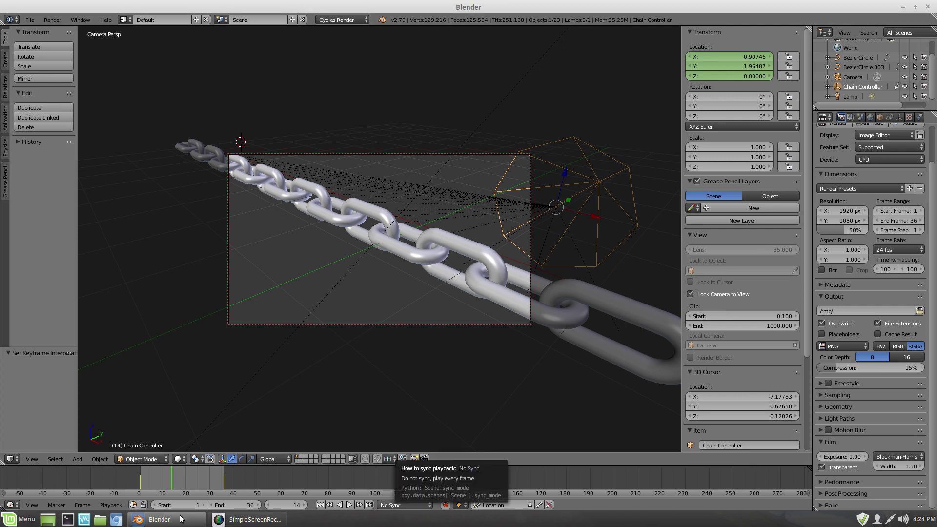
click(230, 522)
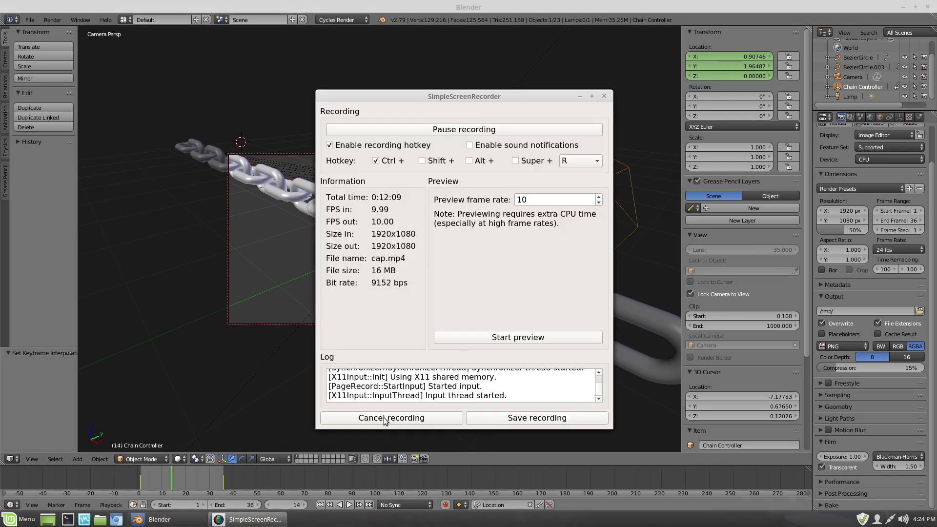